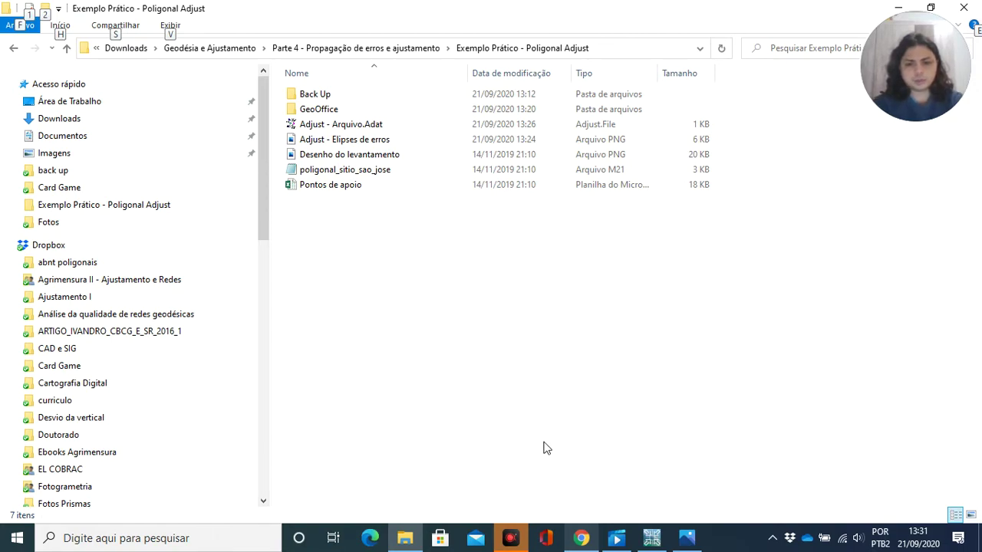
Step: Switch to Chrome and search Google for "adjust ghilani"
{"action": "left_click", "coordinate": [581, 538]}
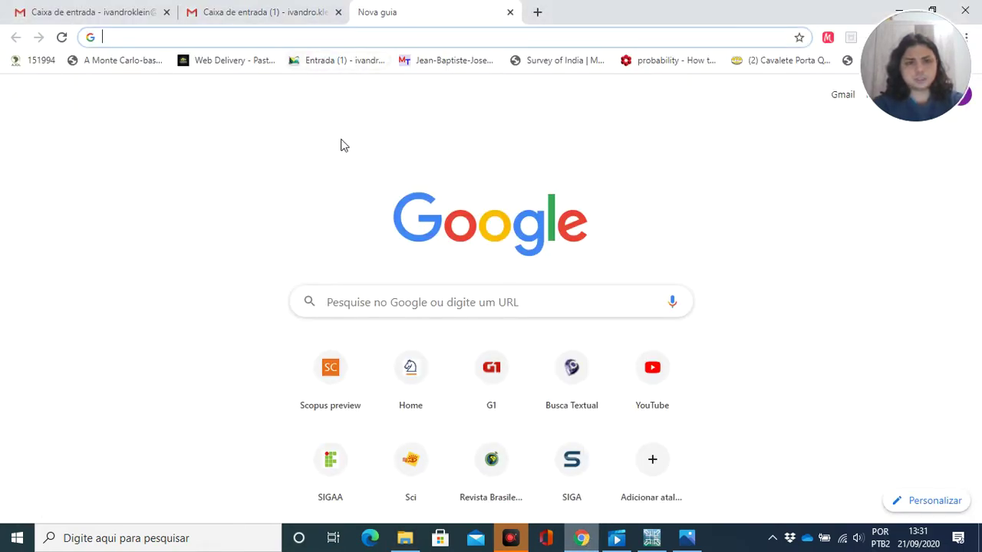
{"action": "left_click", "coordinate": [412, 313]}
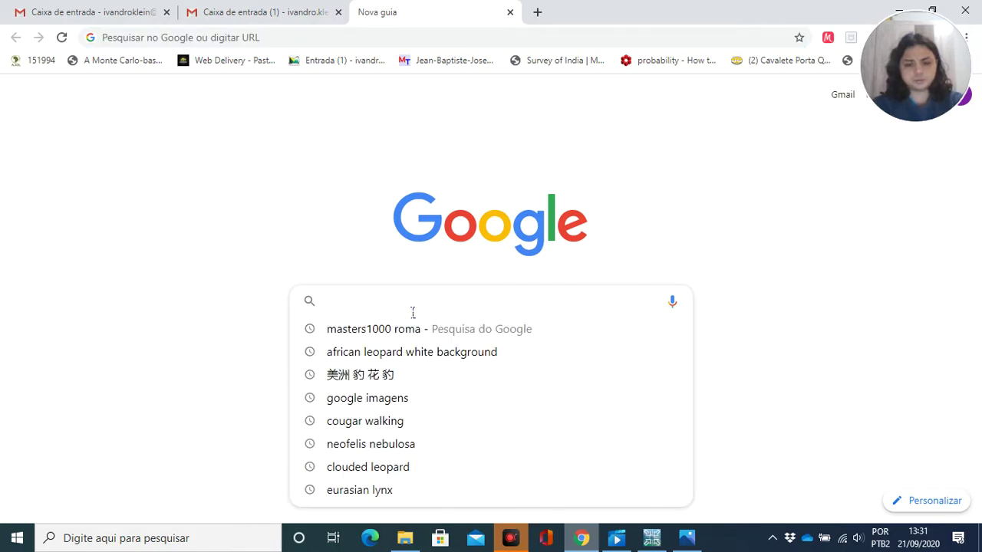
{"action": "type", "text": "adjust g"}
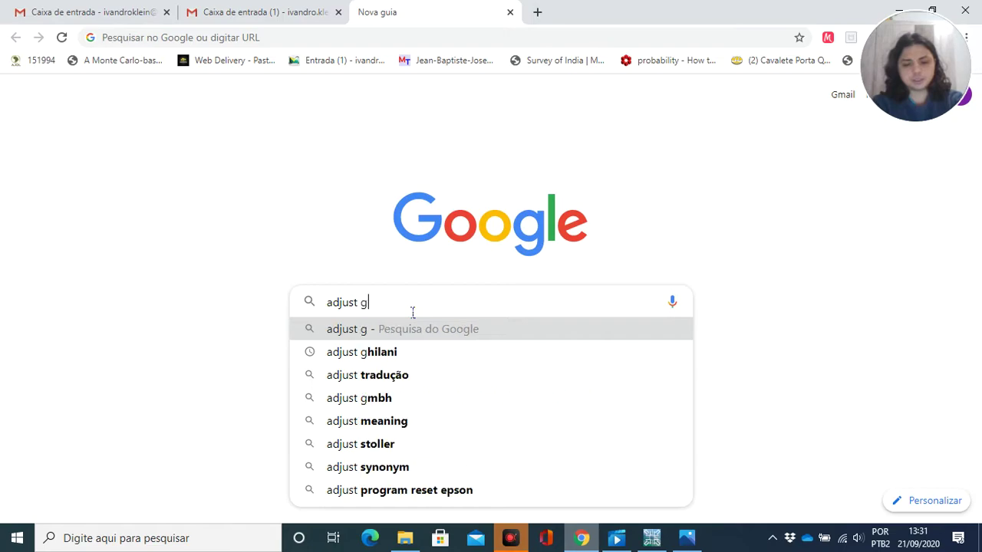
{"action": "type", "text": "hilani"}
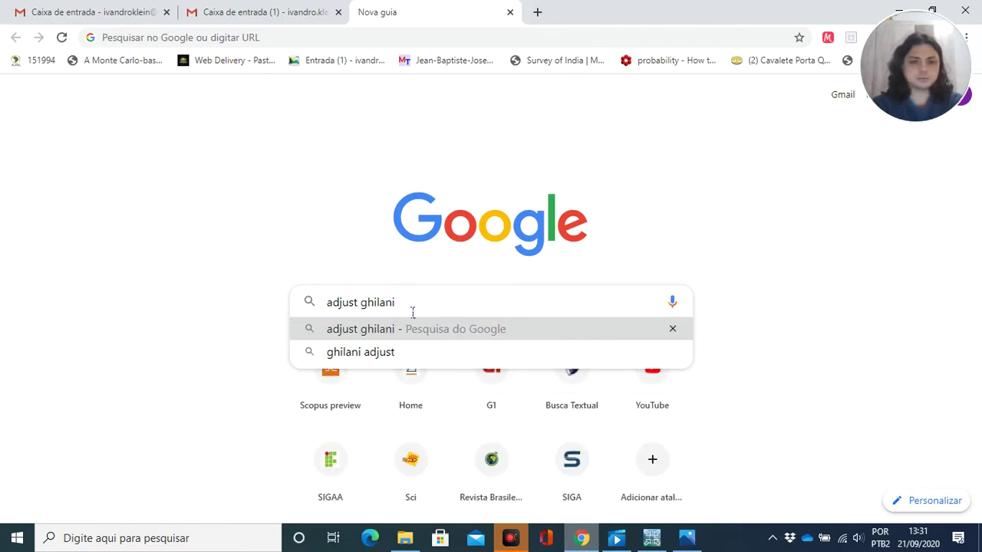
{"action": "key", "text": "Return"}
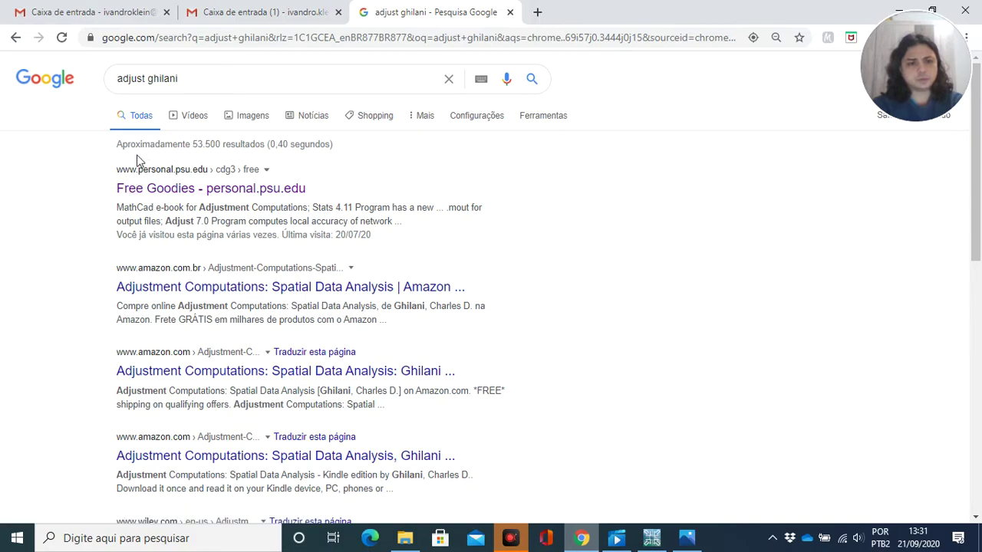
Step: Open the Free Goodies page on personal.psu.edu and download the Adjust 7.0 installer
{"action": "left_click", "coordinate": [204, 190]}
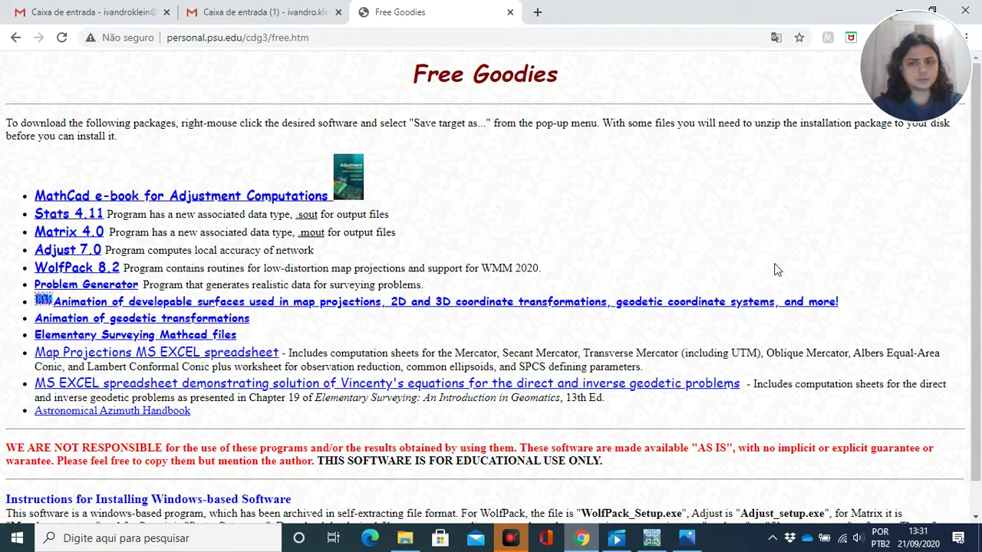
{"action": "left_click_drag", "start_coordinate": [976, 268], "coordinate": [977, 301]}
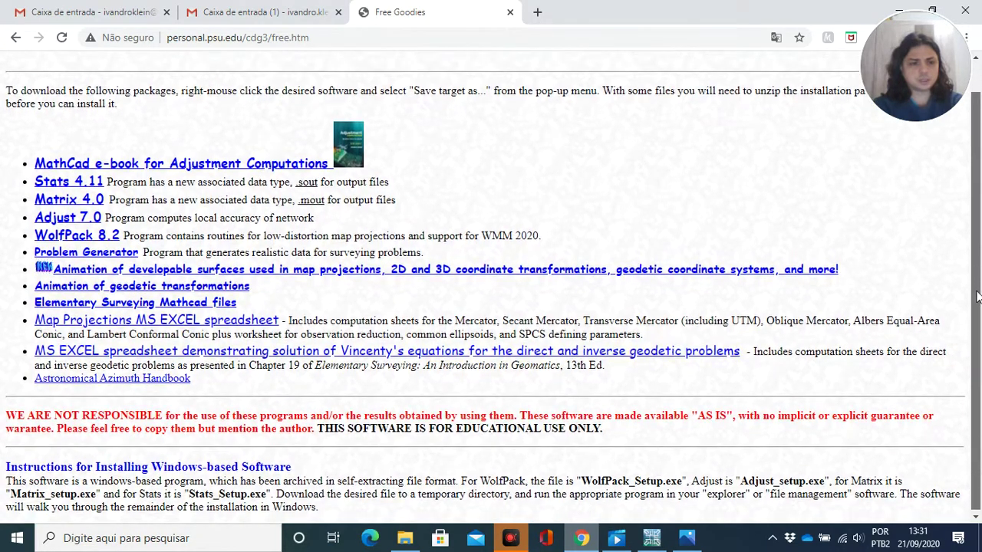
{"action": "left_click", "coordinate": [74, 220]}
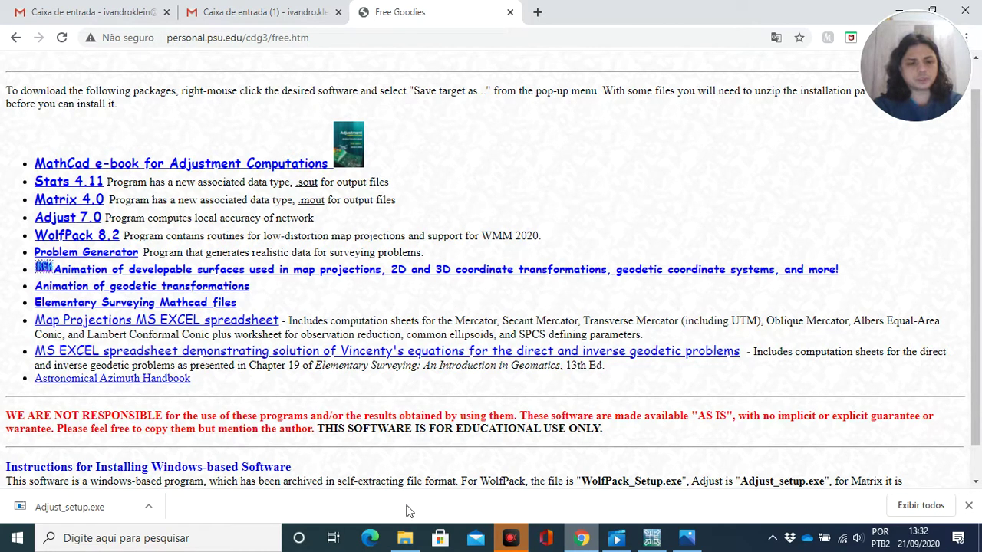
Step: Switch to Photos to examine the survey drawing "Desenho do levantamento", and return to the project folder
{"action": "left_click", "coordinate": [405, 537]}
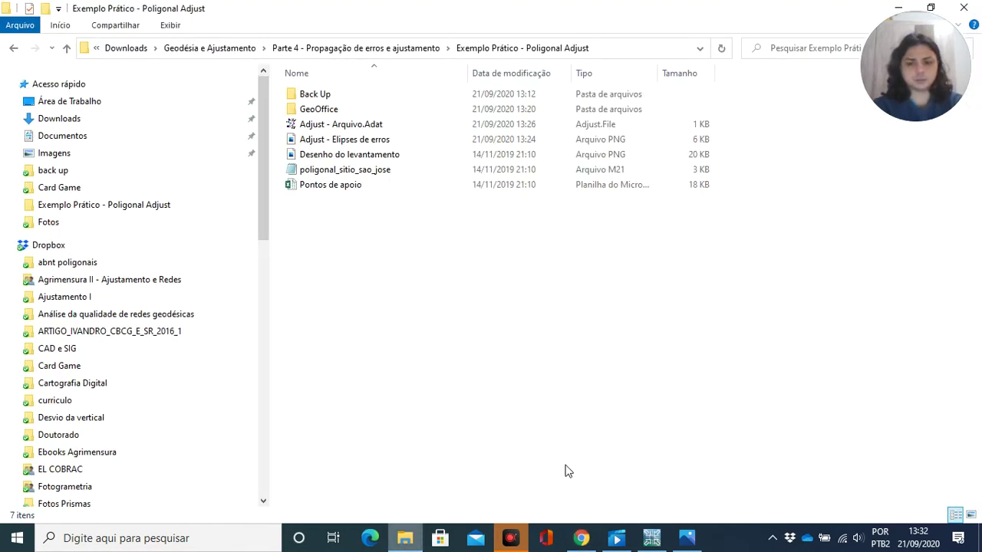
{"action": "left_click", "coordinate": [690, 538]}
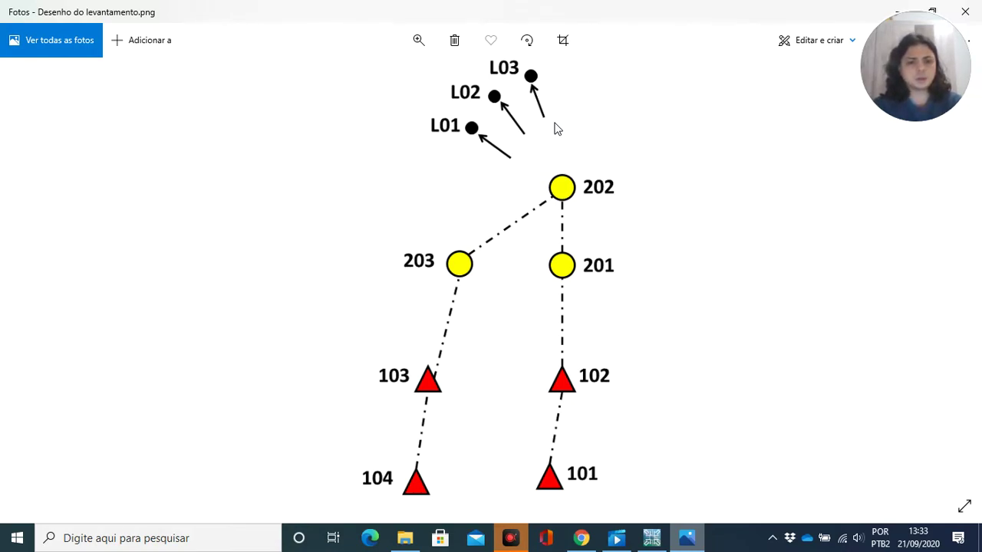
{"action": "left_click", "coordinate": [406, 539]}
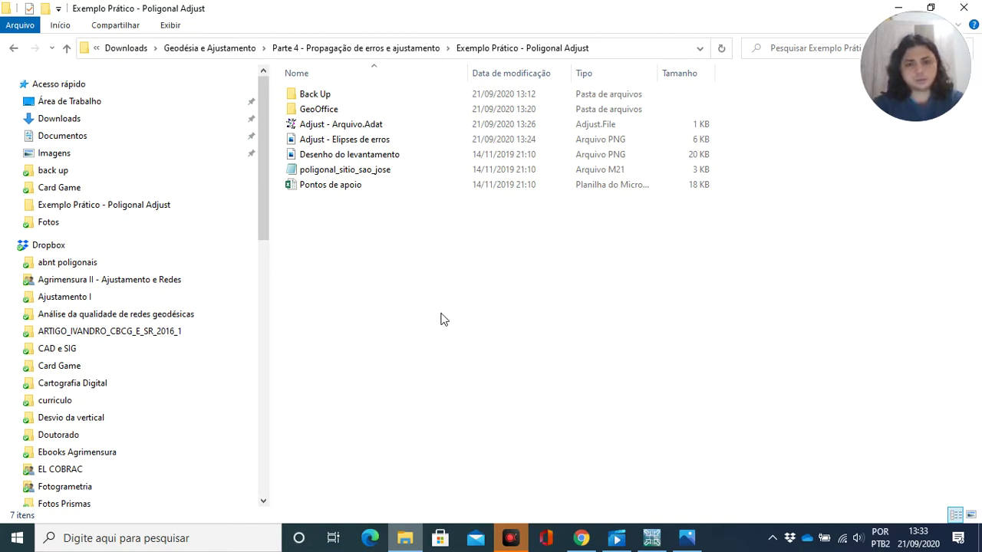
Step: Open the M21 file poligonal_sitio_sao_jose from the project folder, inspect its raw total station records, and close it
{"action": "left_click", "coordinate": [652, 538]}
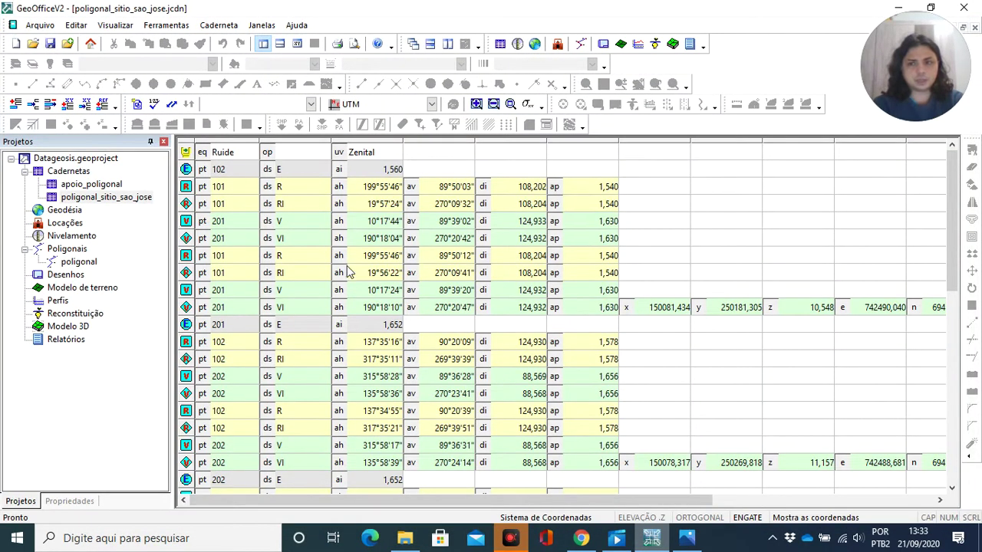
{"action": "left_click", "coordinate": [405, 538]}
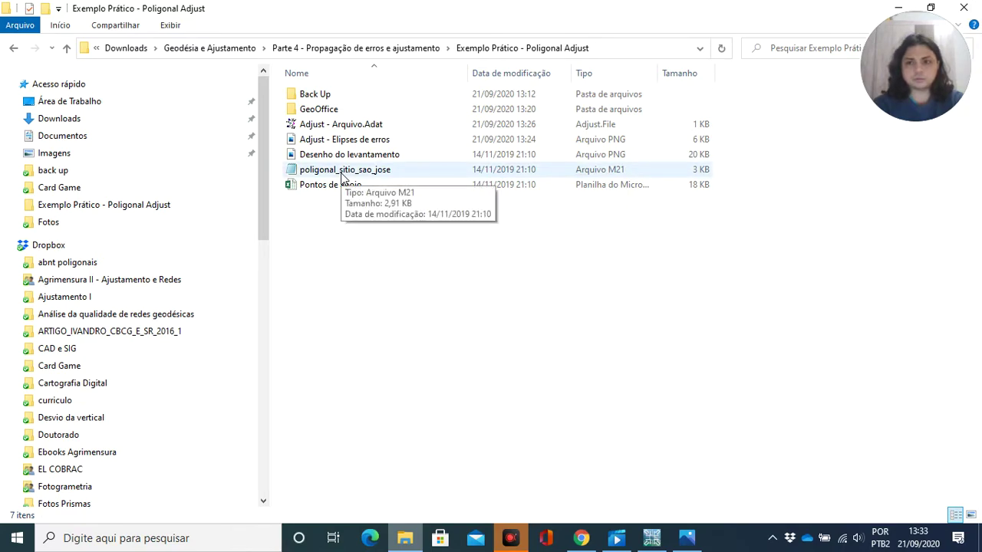
{"action": "left_click", "coordinate": [342, 176]}
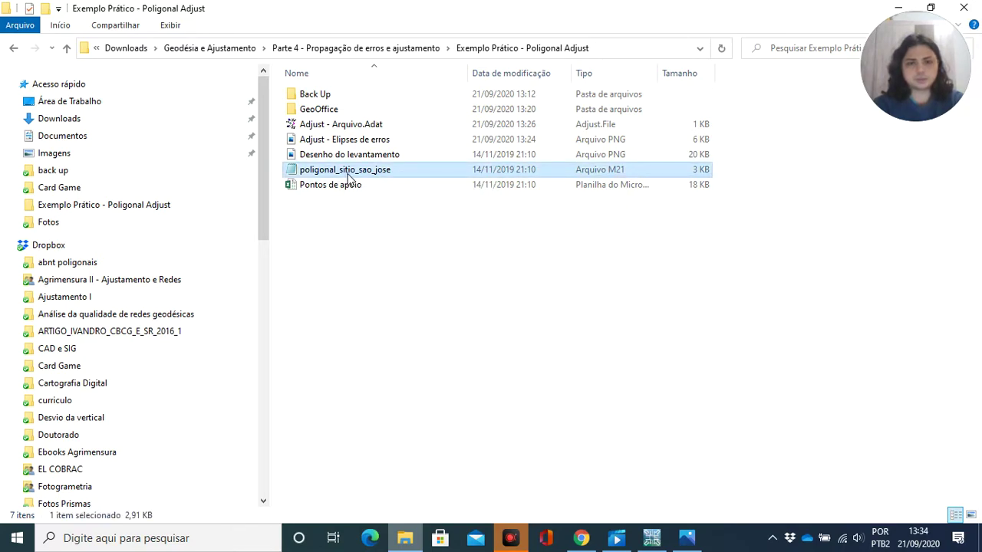
{"action": "double_click", "coordinate": [340, 175]}
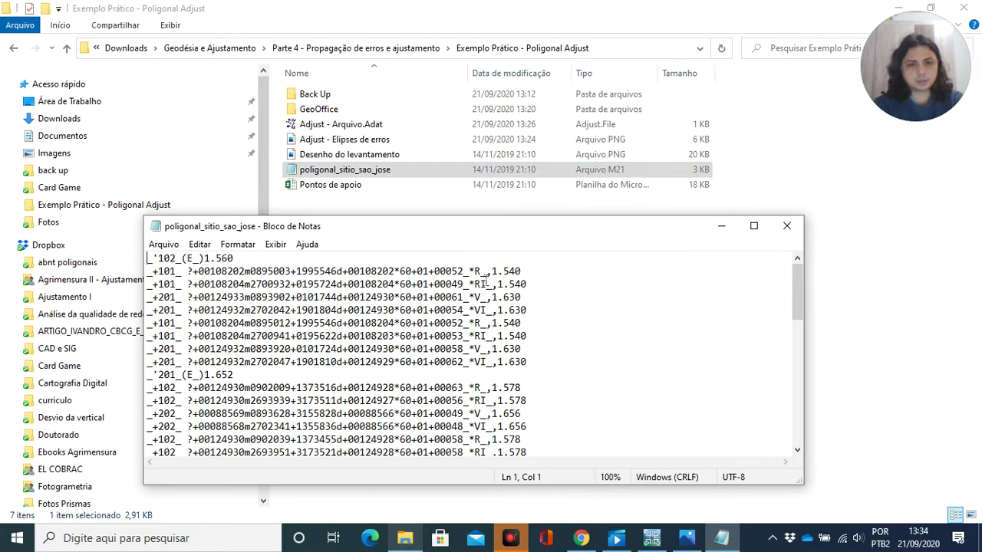
{"action": "left_click_drag", "start_coordinate": [795, 287], "coordinate": [789, 251]}
{"action": "left_click", "coordinate": [786, 225]}
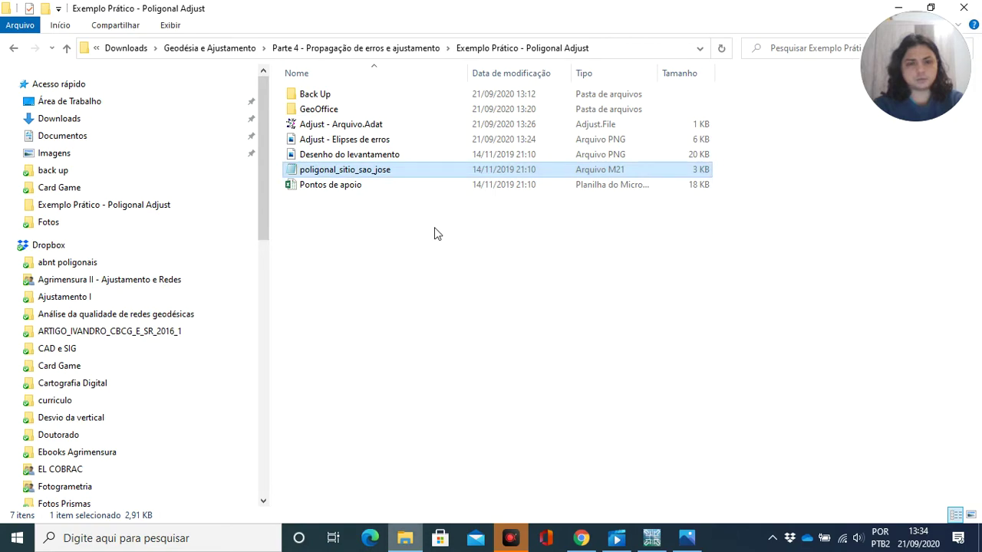
Step: Switch to GeoOffice and review the apoio_poligonal and poligonal_sitio_sao_jose field books and the computed poligonal traverse
{"action": "left_click", "coordinate": [435, 233]}
{"action": "left_click", "coordinate": [340, 189]}
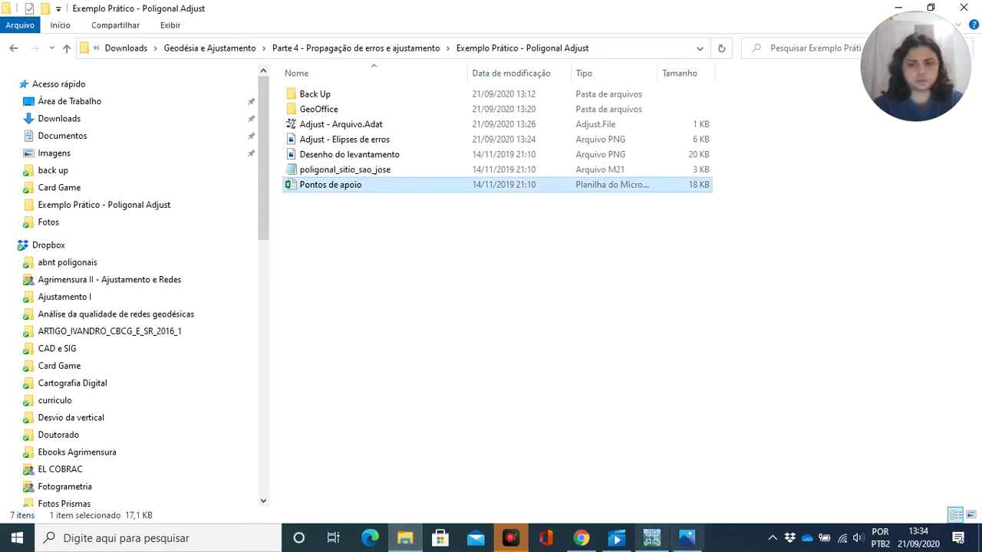
{"action": "left_click", "coordinate": [656, 541]}
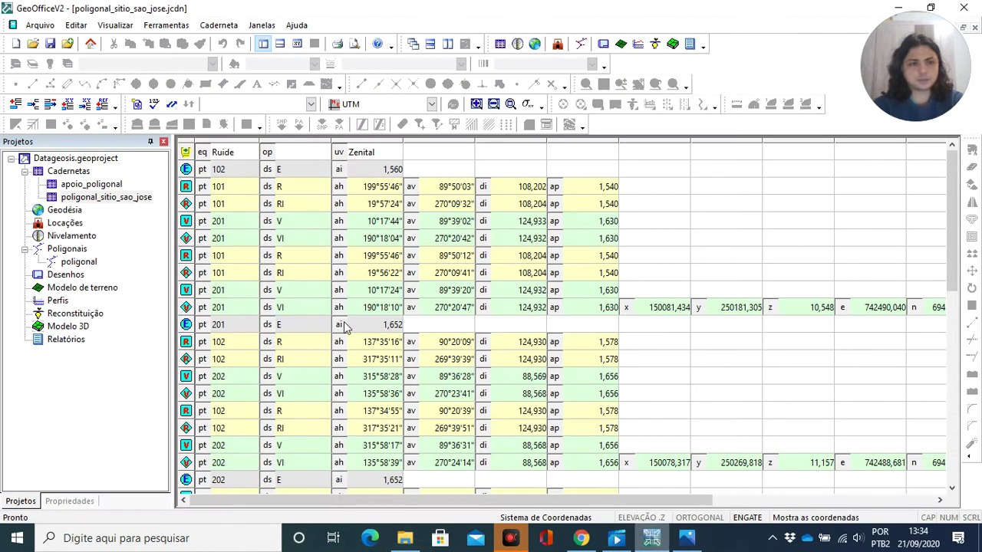
{"action": "double_click", "coordinate": [95, 188]}
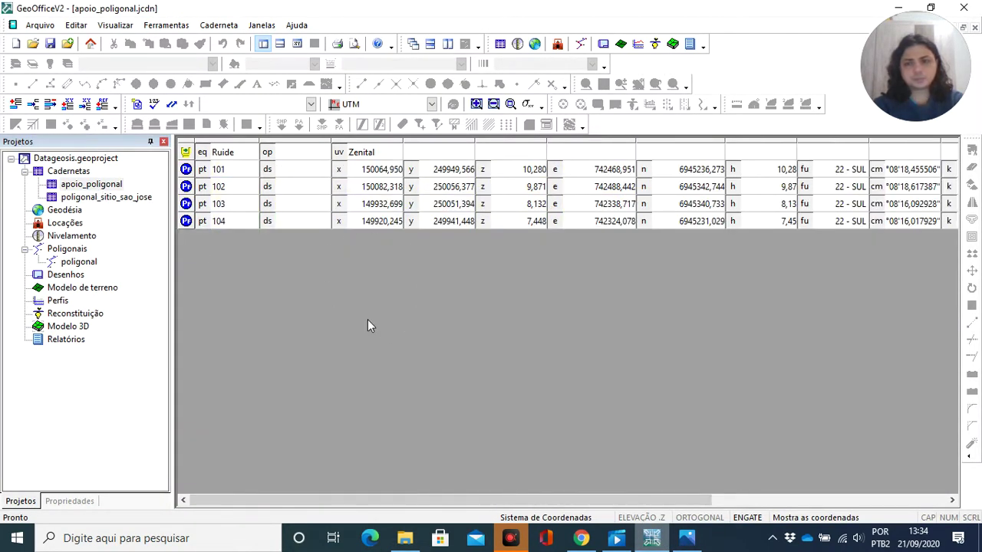
{"action": "double_click", "coordinate": [77, 197]}
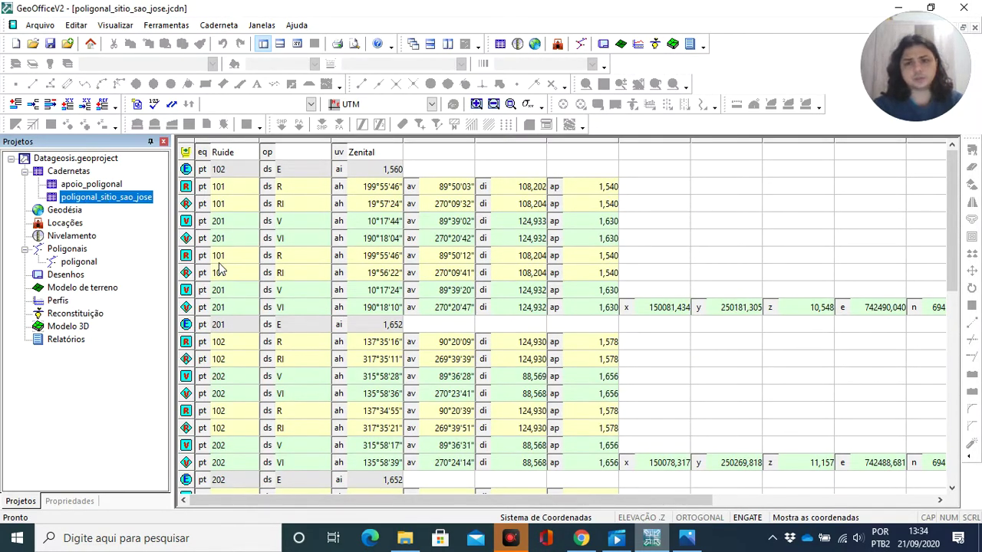
{"action": "double_click", "coordinate": [82, 263]}
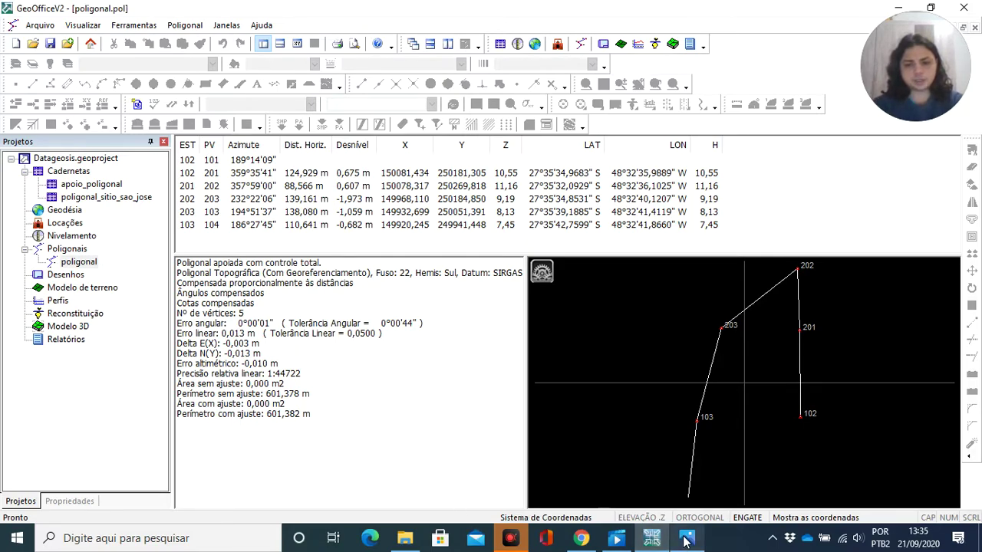
Step: Open "Adjust - Arquivo.Adat" from the project folder in Adjust, and maximize both the data file and the program window
{"action": "left_click", "coordinate": [404, 539]}
{"action": "left_click", "coordinate": [431, 282]}
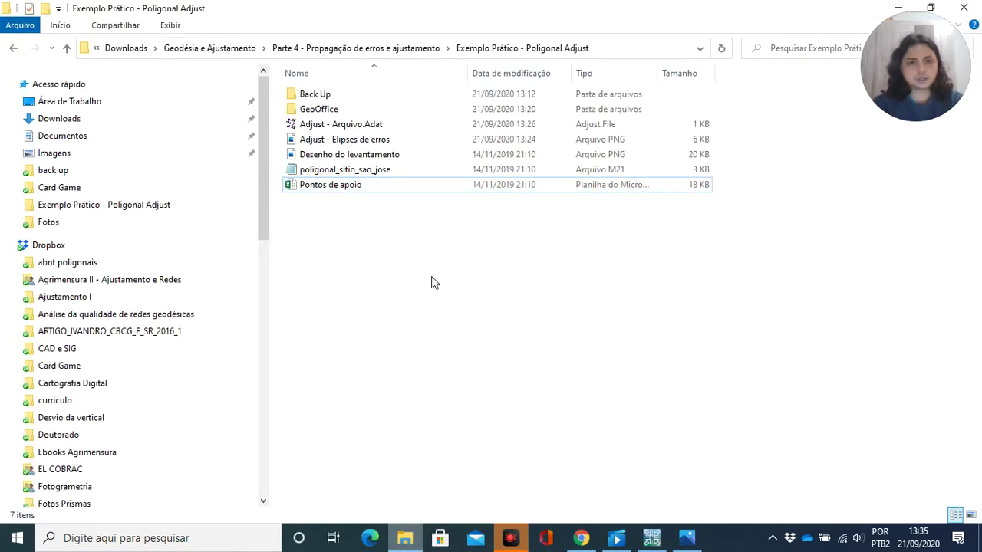
{"action": "left_click", "coordinate": [378, 128]}
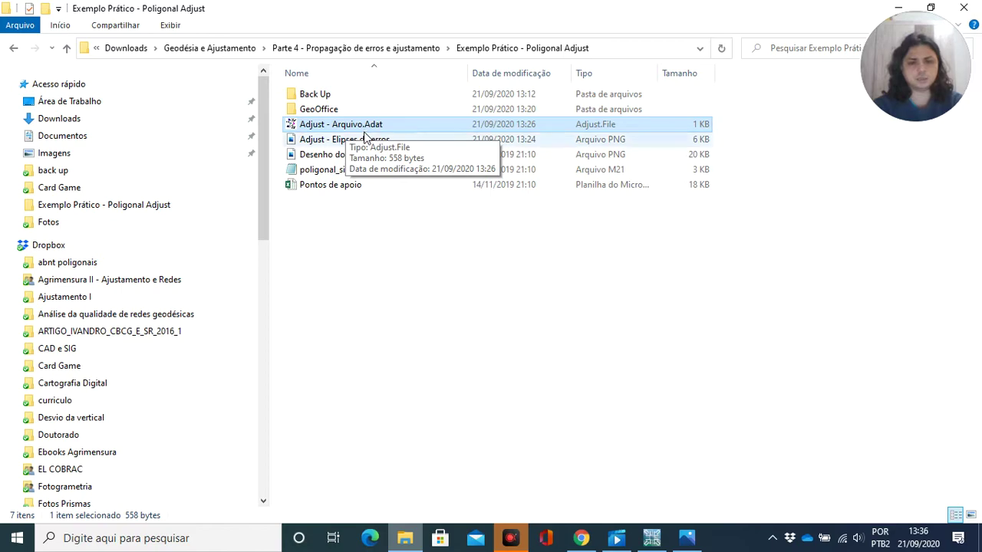
{"action": "double_click", "coordinate": [344, 128]}
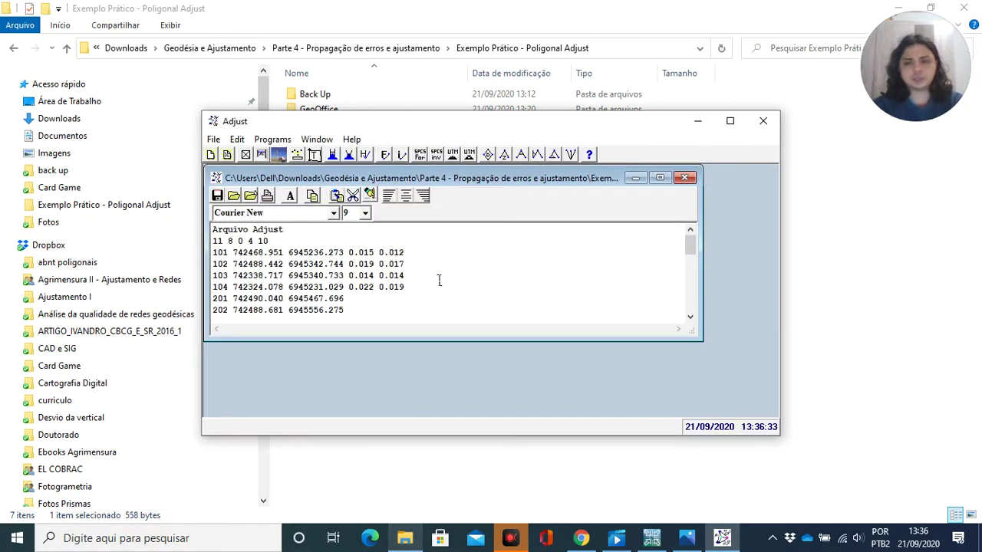
{"action": "left_click", "coordinate": [659, 177]}
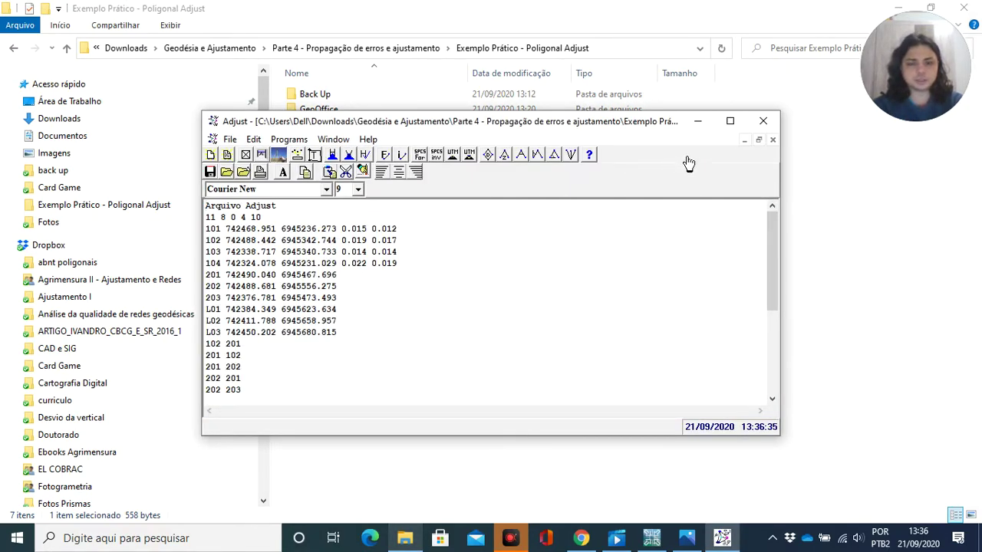
{"action": "left_click", "coordinate": [735, 129]}
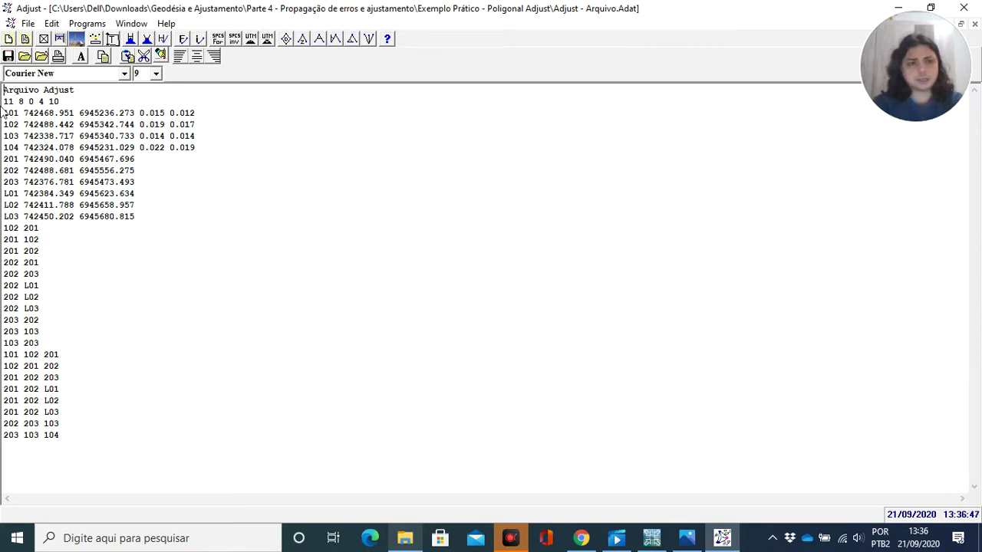
Step: Highlight the title line "Arquivo Adjust" in the data file and examine it along with the line below
{"action": "left_click_drag", "start_coordinate": [25, 95], "coordinate": [89, 97]}
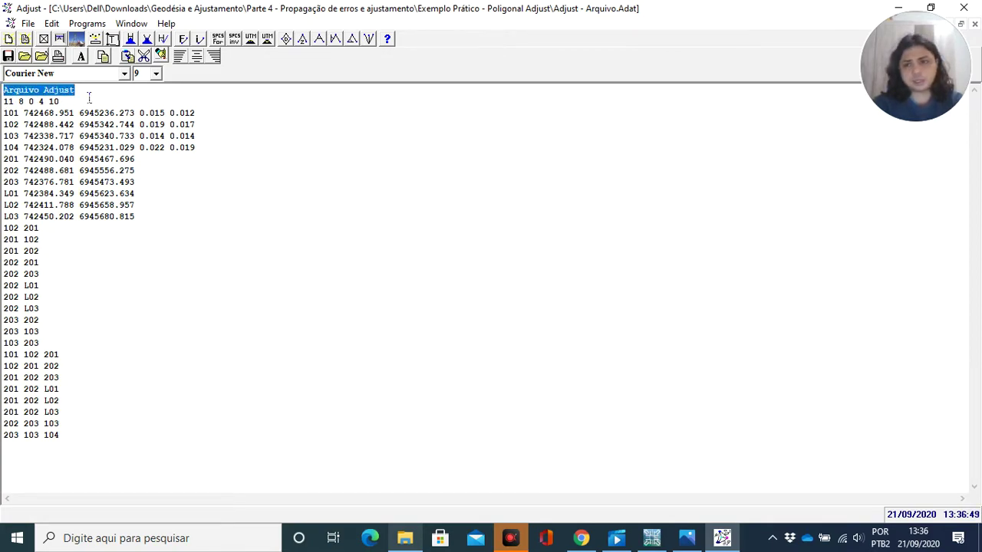
{"action": "left_click", "coordinate": [42, 102]}
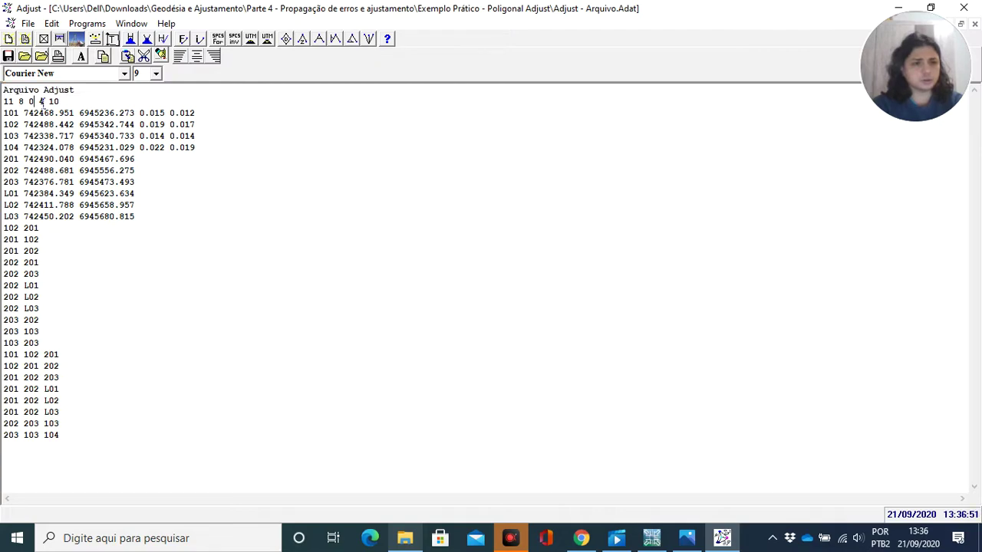
{"action": "key", "text": "Left"}
{"action": "key", "text": "Left"}
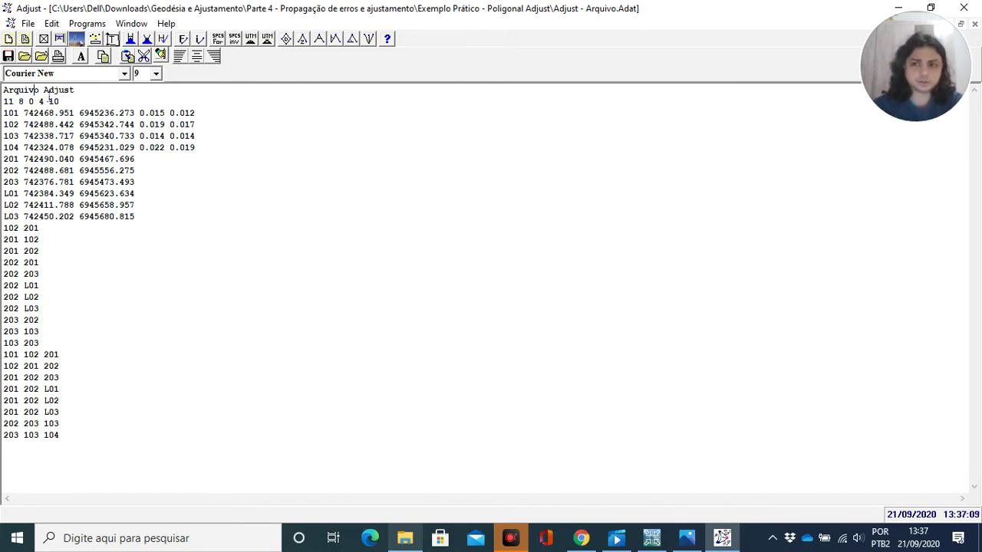
{"action": "left_click", "coordinate": [35, 100]}
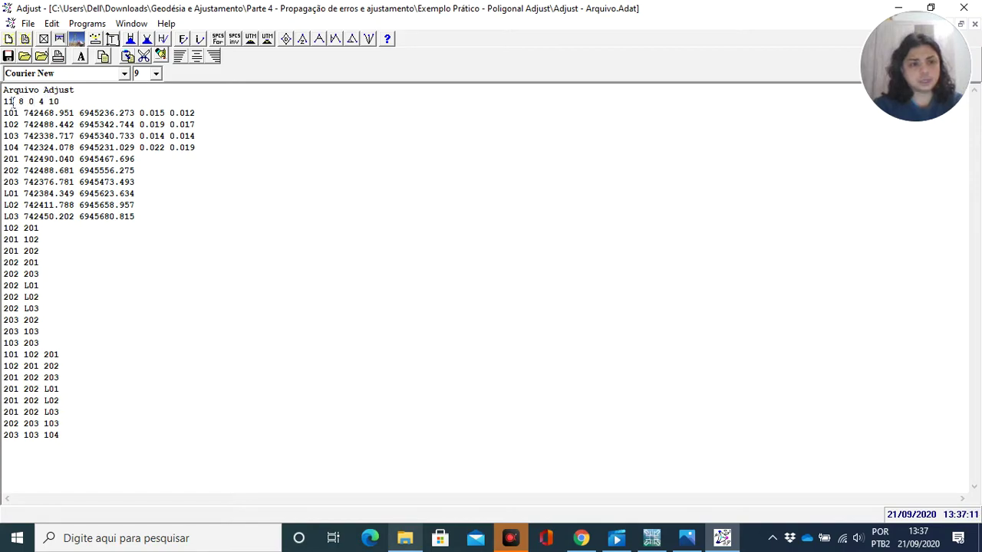
Step: Highlight the second line "11 8 0 4 10" and examine each of its values in turn, from 11 to 10
{"action": "left_click_drag", "start_coordinate": [6, 104], "coordinate": [69, 113]}
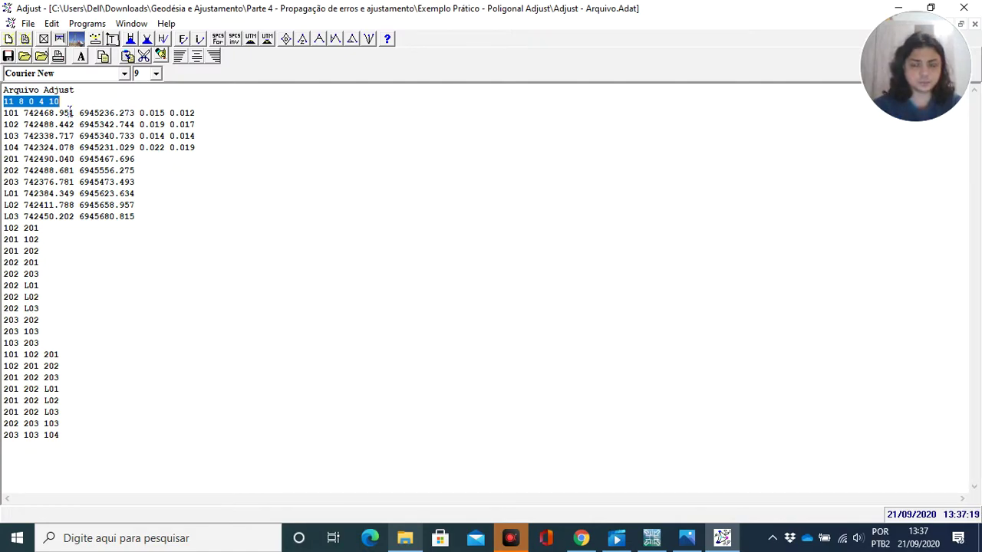
{"action": "left_click", "coordinate": [50, 108]}
{"action": "left_click", "coordinate": [13, 107]}
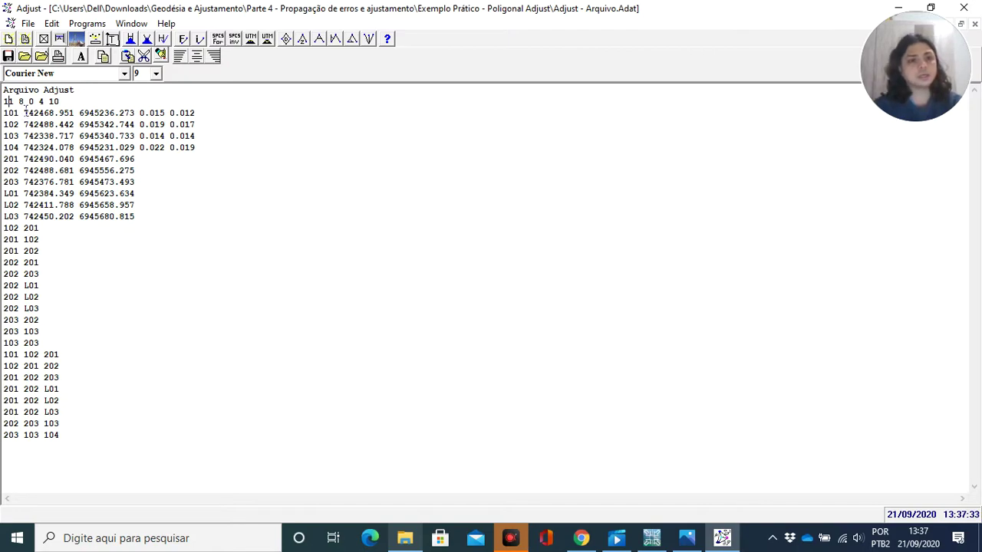
{"action": "type", "text": "1"}
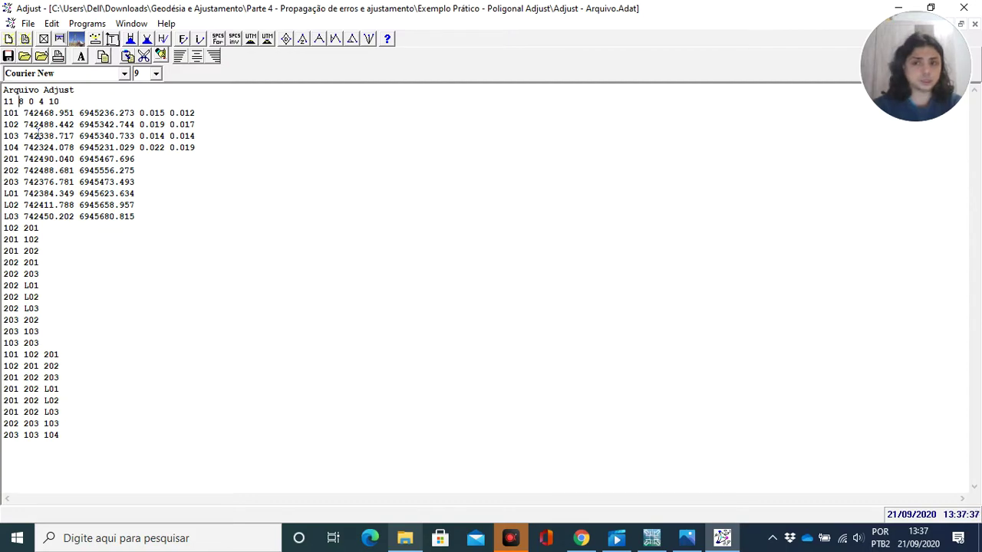
{"action": "key", "text": "Right"}
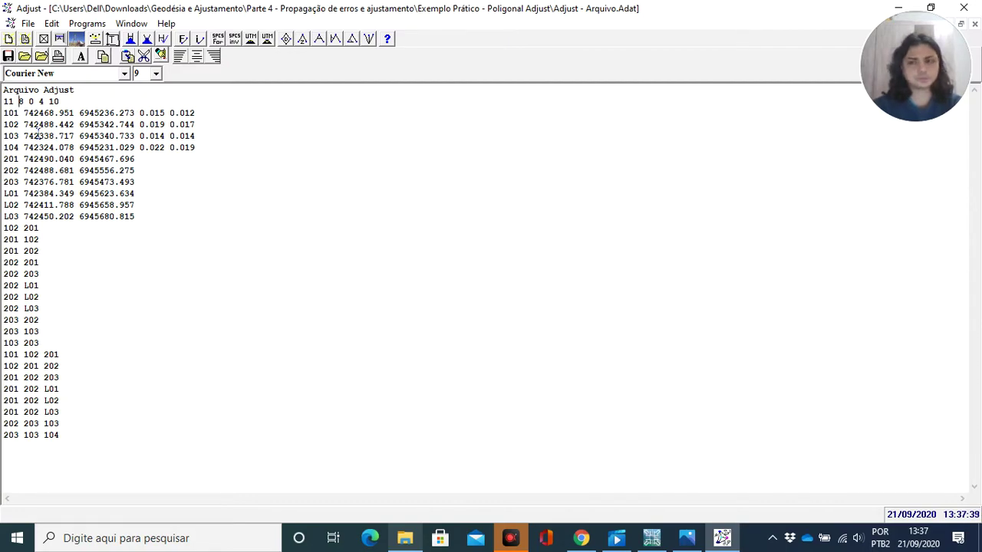
{"action": "key", "text": "Right"}
{"action": "key", "text": "Right"}
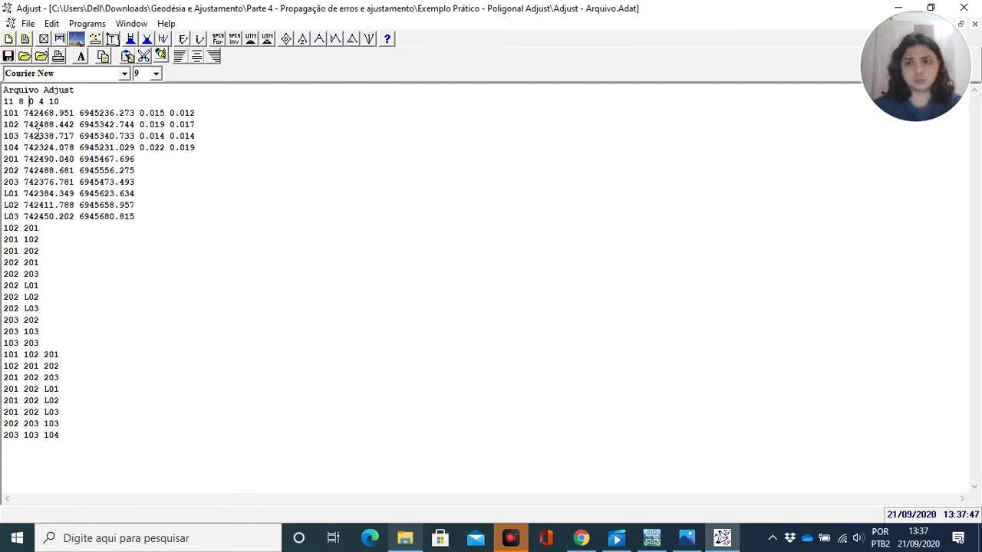
{"action": "key", "text": "Right"}
{"action": "key", "text": "Right"}
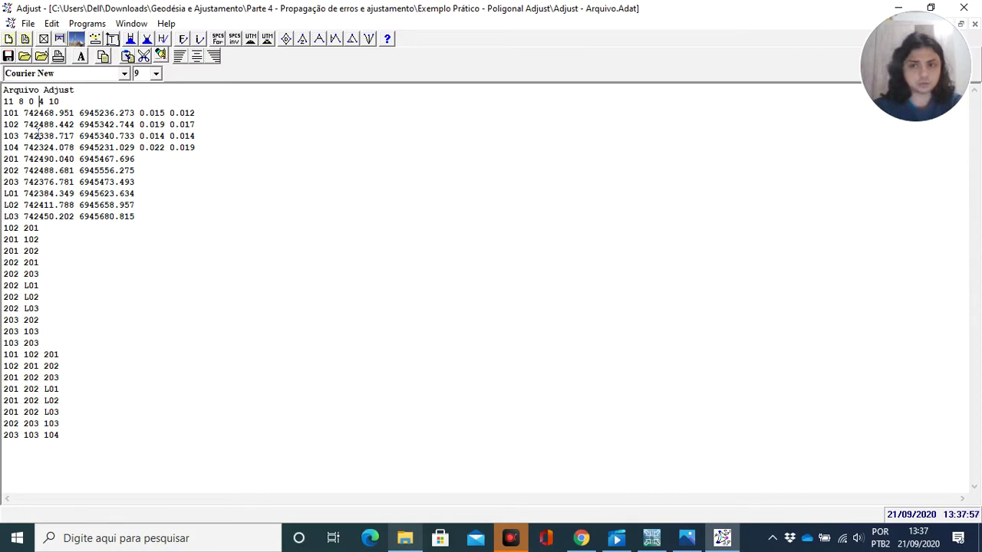
{"action": "key", "text": "Right"}
{"action": "key", "text": "Right"}
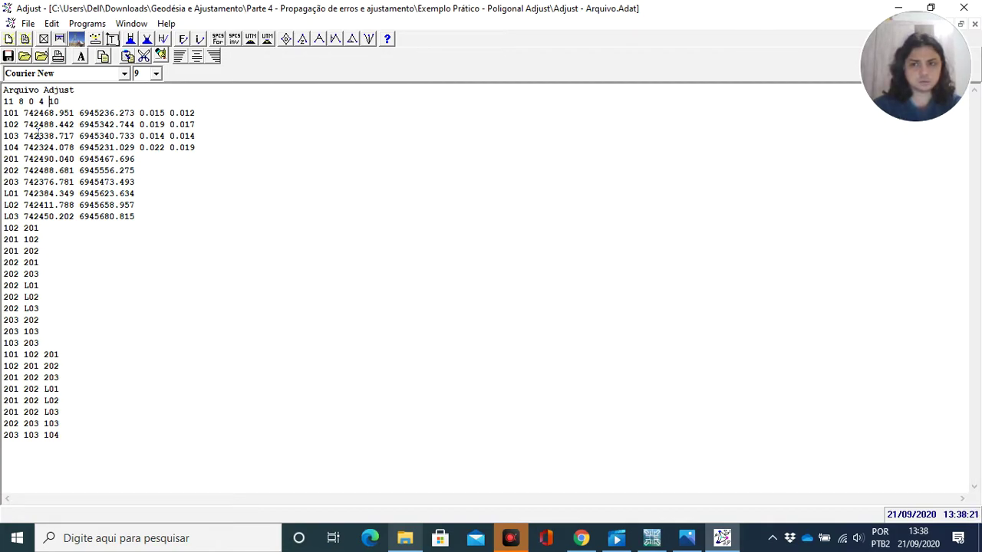
Step: Switch to Photos, shrink the survey drawing's window over the Adjust data file, and compare the listed points with the drawing
{"action": "left_click", "coordinate": [686, 539]}
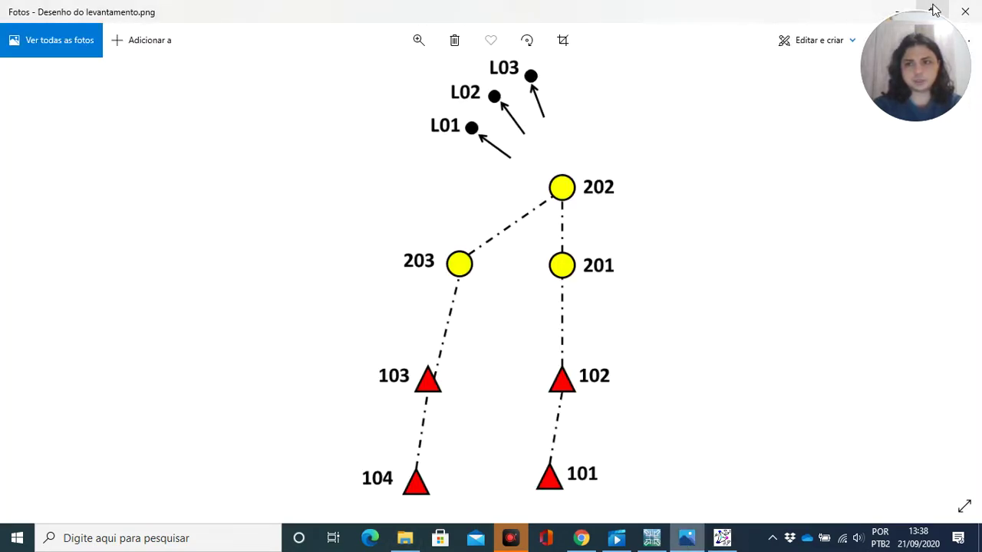
{"action": "left_click", "coordinate": [935, 9]}
{"action": "left_click_drag", "start_coordinate": [504, 102], "coordinate": [412, 122]}
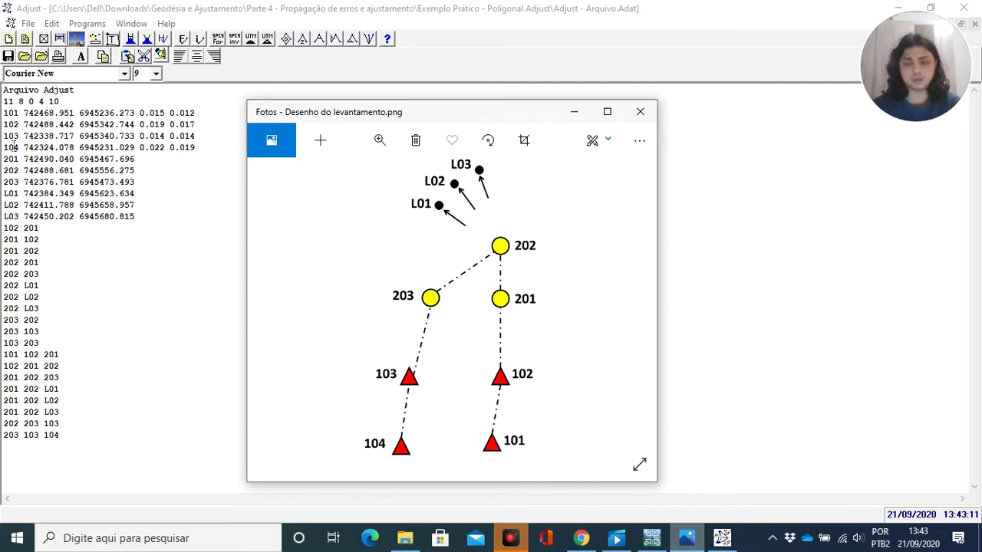
{"action": "mouse_move", "coordinate": [10, 137]}
{"action": "left_mouse_down"}
{"action": "mouse_move", "coordinate": [24, 132]}
{"action": "mouse_move", "coordinate": [467, 344]}
{"action": "left_mouse_up"}
{"action": "left_click", "coordinate": [574, 396]}
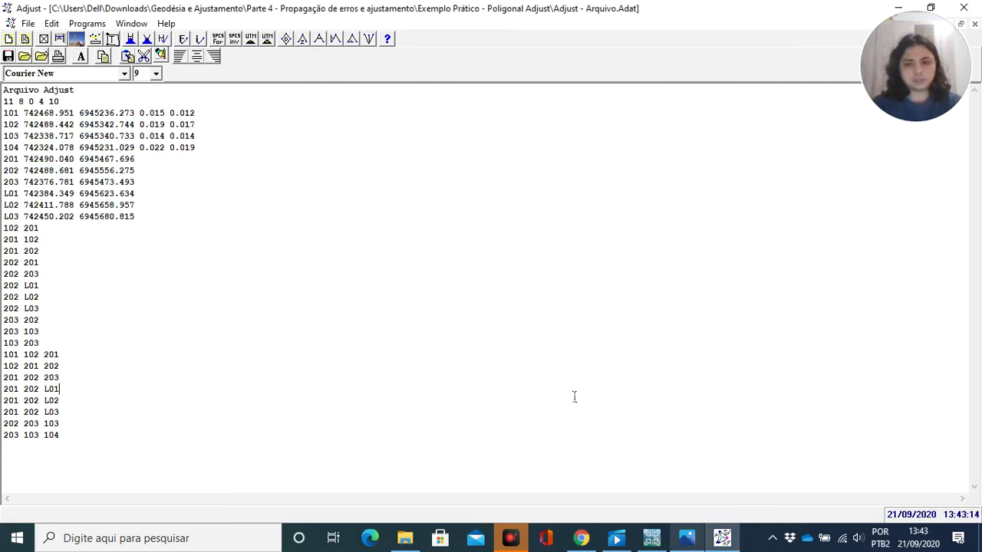
{"action": "left_click", "coordinate": [686, 538]}
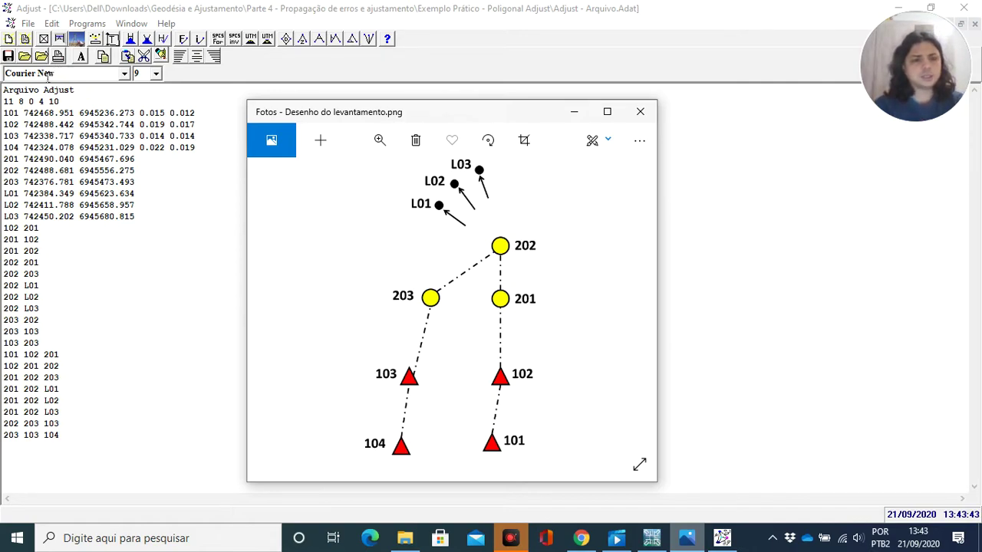
Step: Open the spreadsheet "Pontos de apoio" from the project folder, check the control points' coordinates and sigmas, and return to Adjust with the survey drawing
{"action": "left_click", "coordinate": [390, 543]}
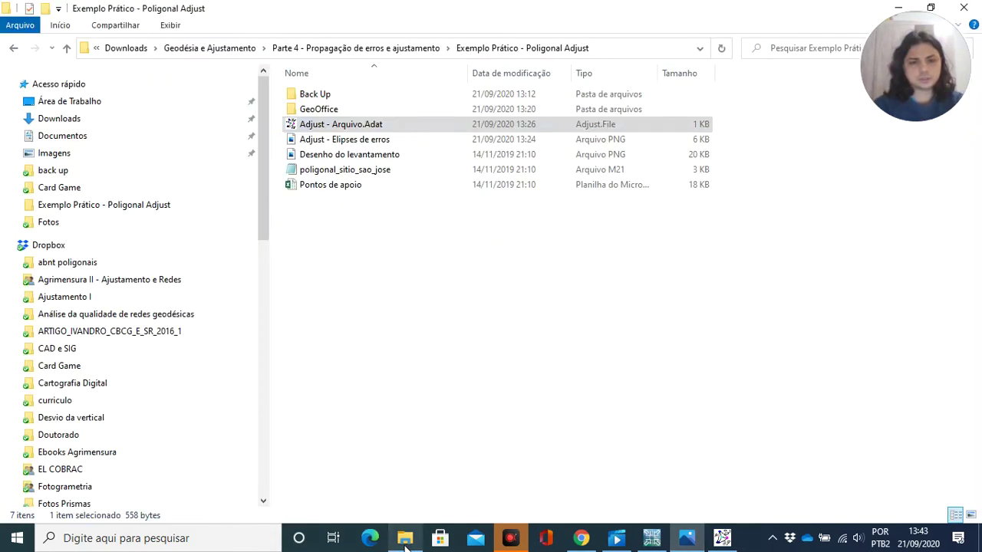
{"action": "left_click", "coordinate": [348, 191]}
{"action": "double_click", "coordinate": [349, 192]}
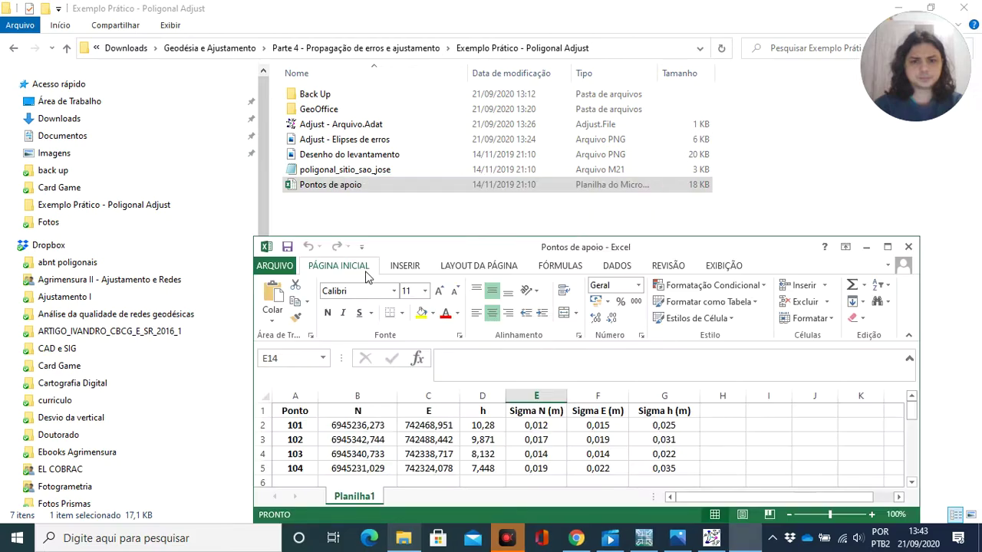
{"action": "left_click", "coordinate": [887, 248]}
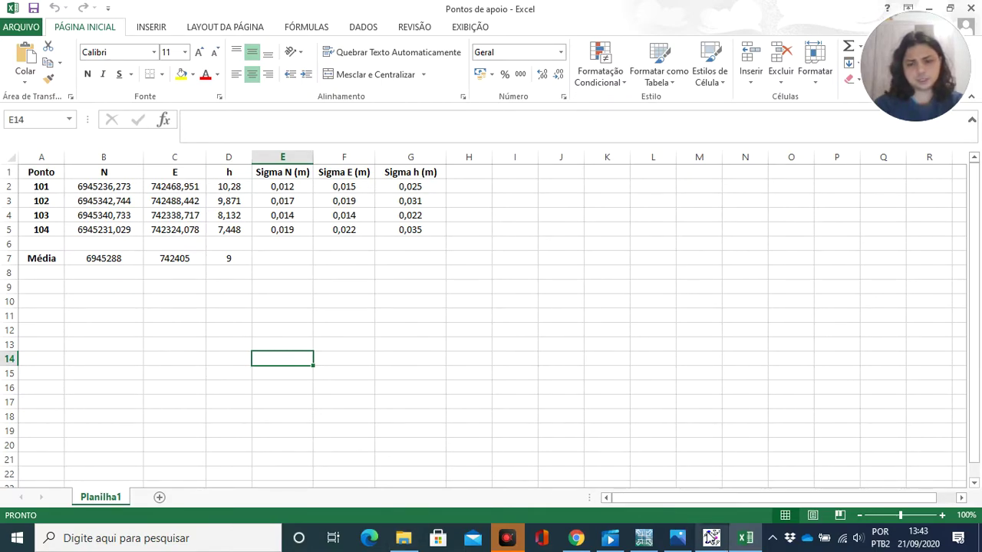
{"action": "left_click", "coordinate": [712, 539]}
{"action": "left_click", "coordinate": [667, 541]}
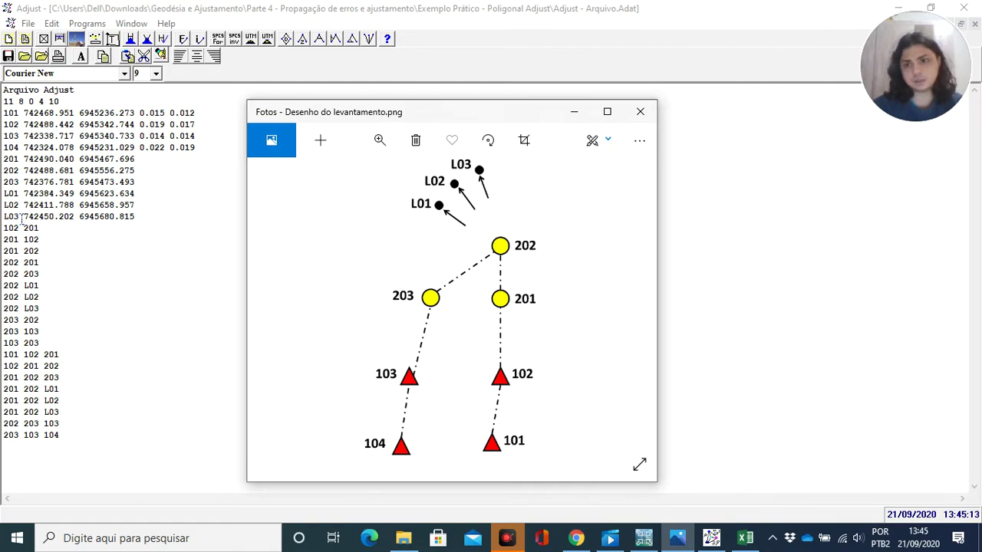
Step: Switch to GeoOffice, review the apoio_poligonal and poligonal_sitio_sao_jose field books, and return to the Adjust data file
{"action": "left_click", "coordinate": [637, 540]}
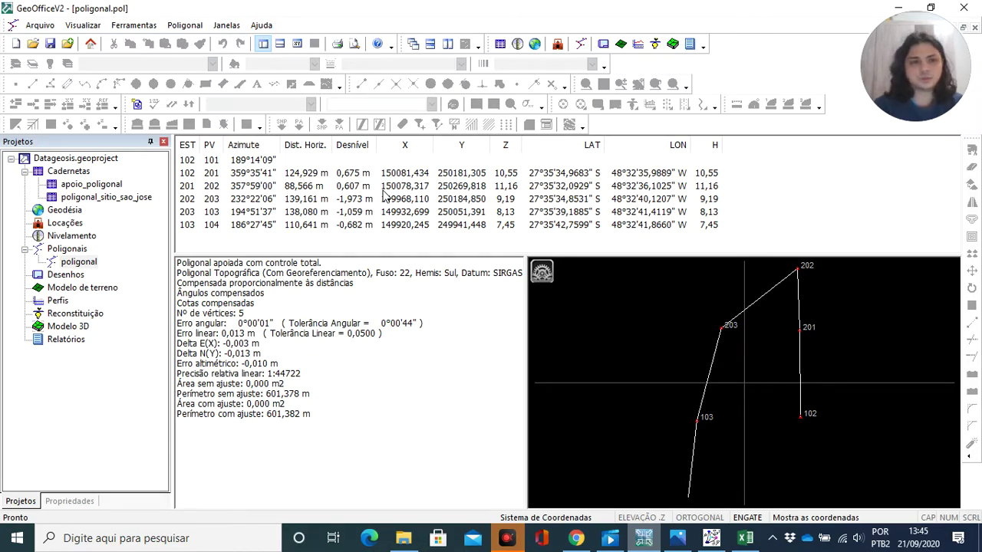
{"action": "double_click", "coordinate": [88, 186]}
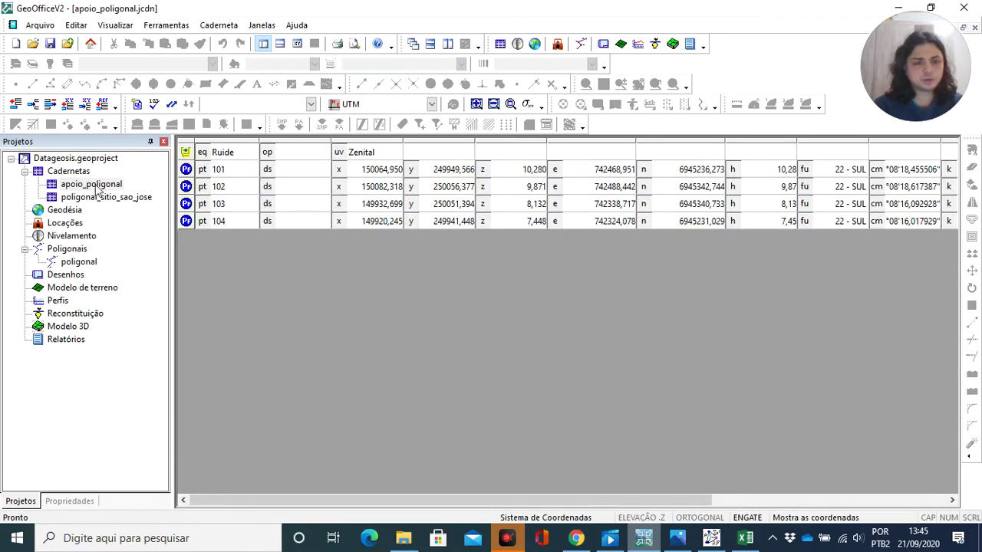
{"action": "left_click", "coordinate": [86, 198]}
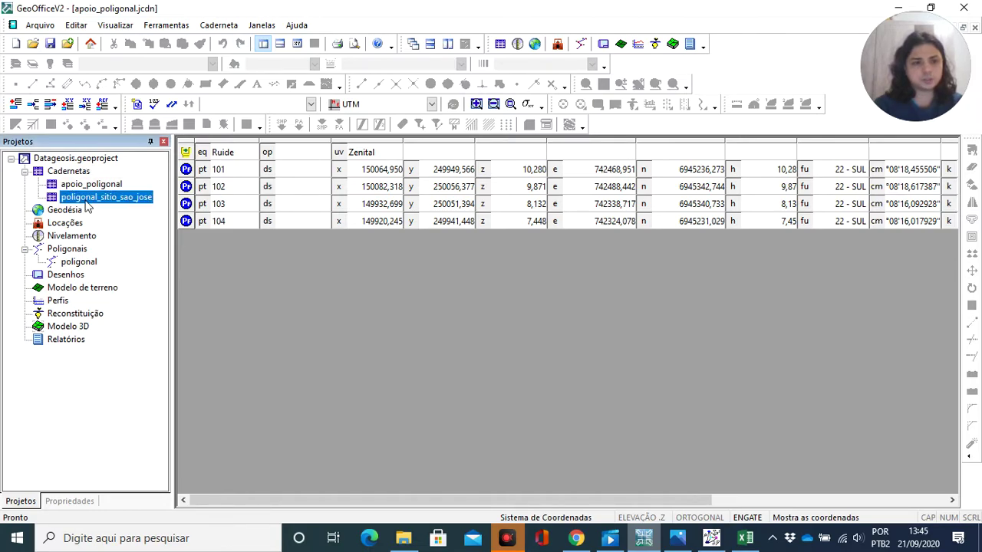
{"action": "double_click", "coordinate": [86, 201]}
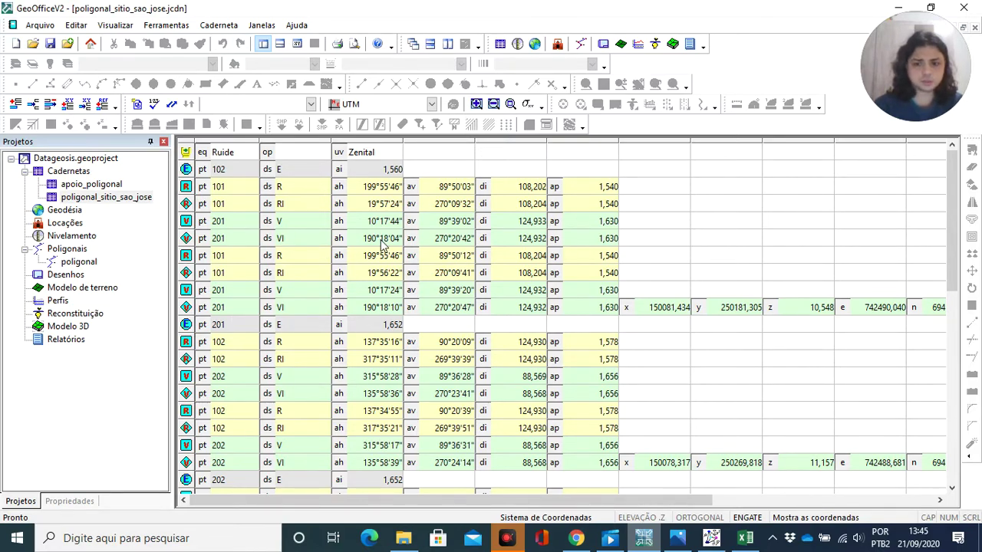
{"action": "left_click", "coordinate": [658, 516]}
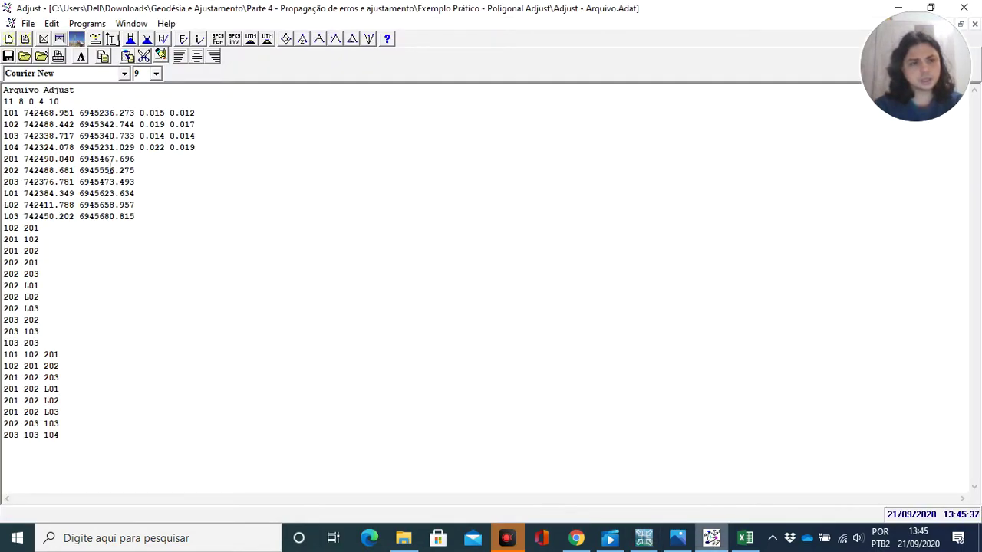
Step: Examine the two-point lines in the data file, from "102 201" to "103 203"
{"action": "left_click", "coordinate": [152, 226]}
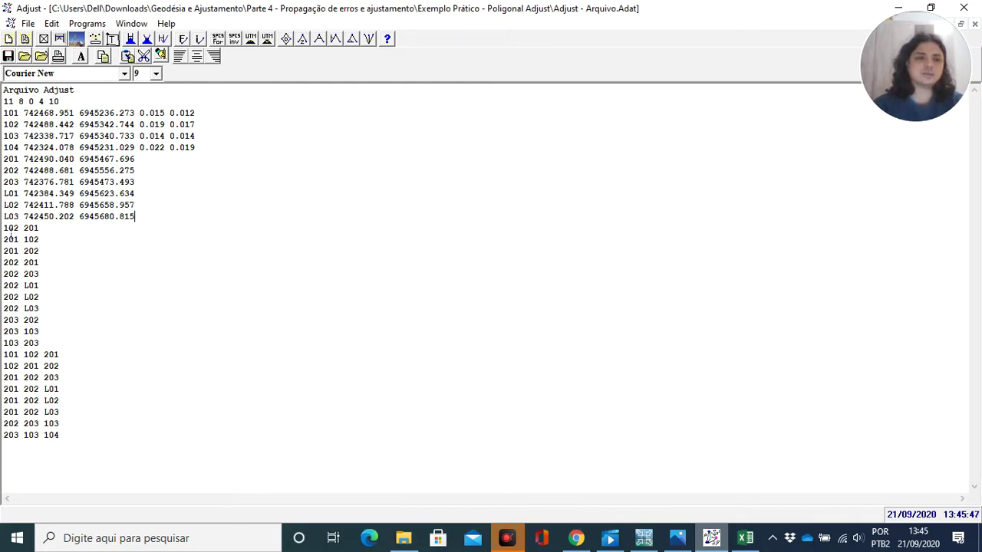
{"action": "left_click_drag", "start_coordinate": [5, 227], "coordinate": [64, 348]}
{"action": "left_click", "coordinate": [64, 348]}
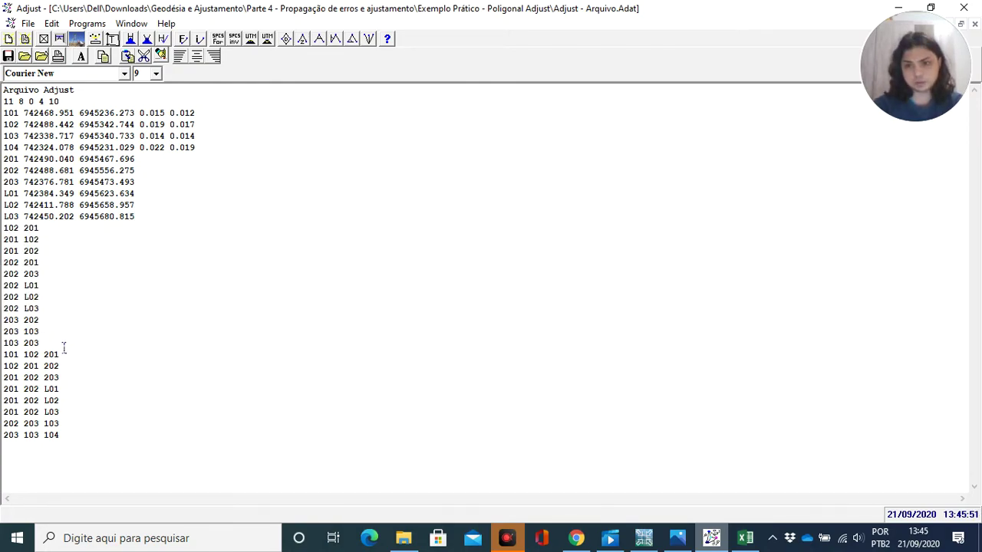
{"action": "left_click", "coordinate": [5, 228]}
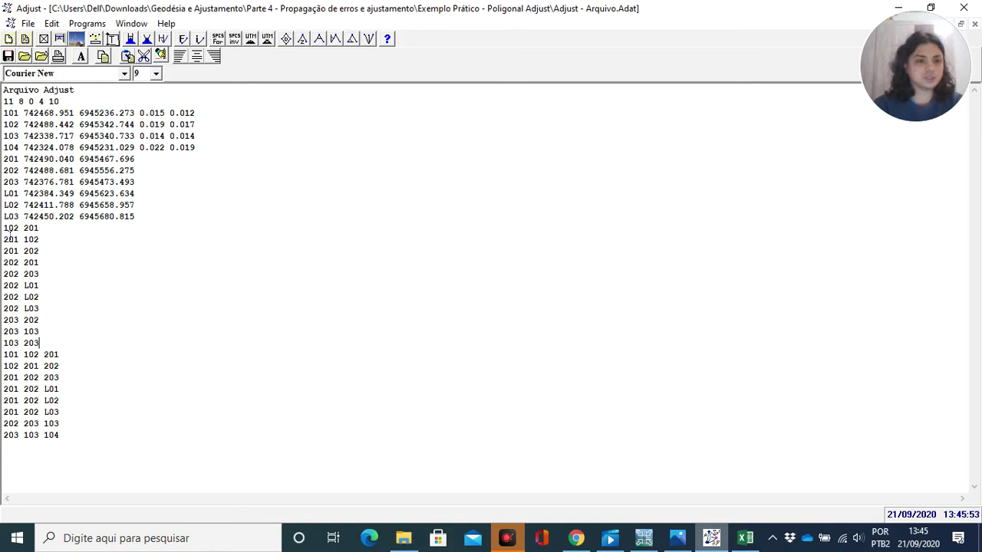
{"action": "key", "text": "shift+Right"}
{"action": "key", "text": "shift+Right"}
{"action": "key", "text": "shift+Right"}
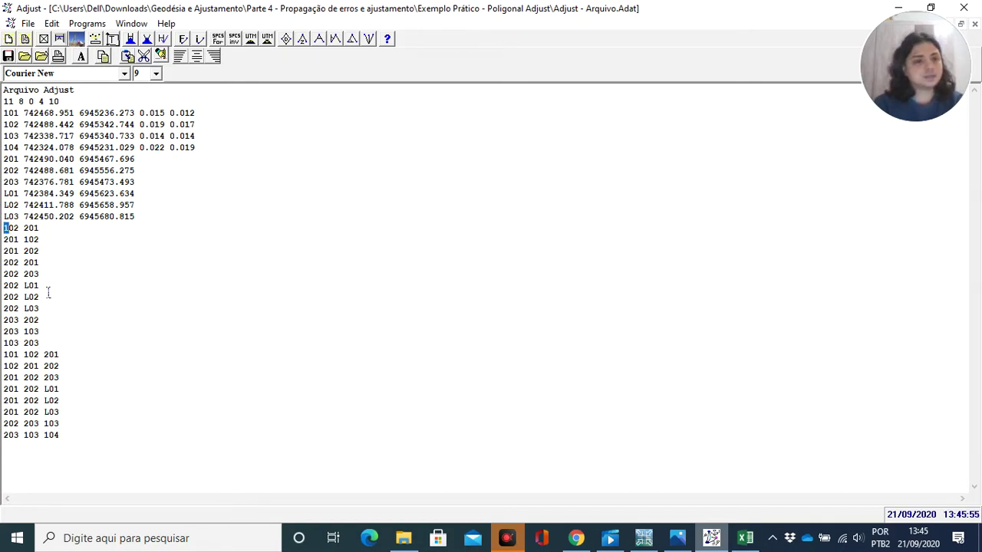
{"action": "key", "text": "Right"}
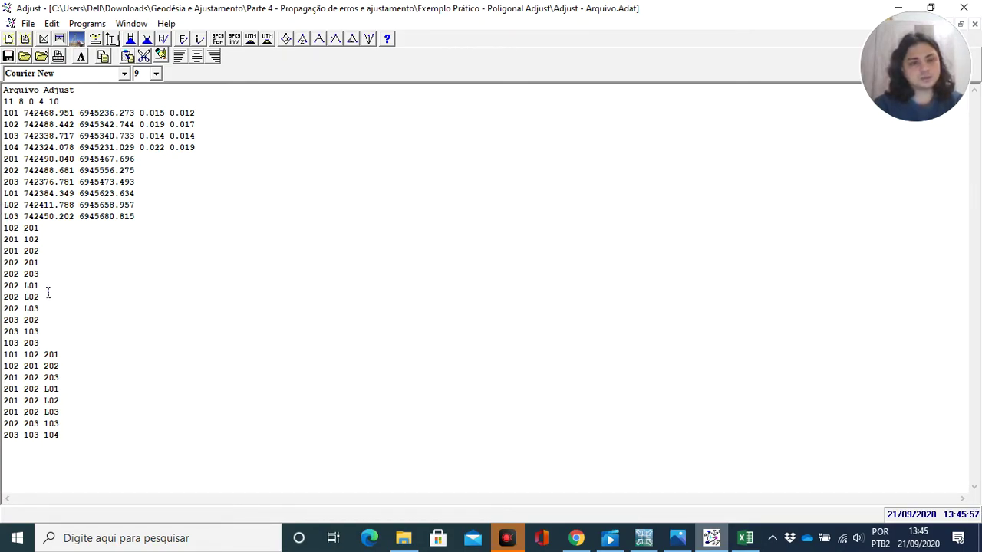
Step: Compare the point pairs with the survey drawing in Photos, highlight them in Adjust, and relate them to the counts line
{"action": "left_click", "coordinate": [677, 538]}
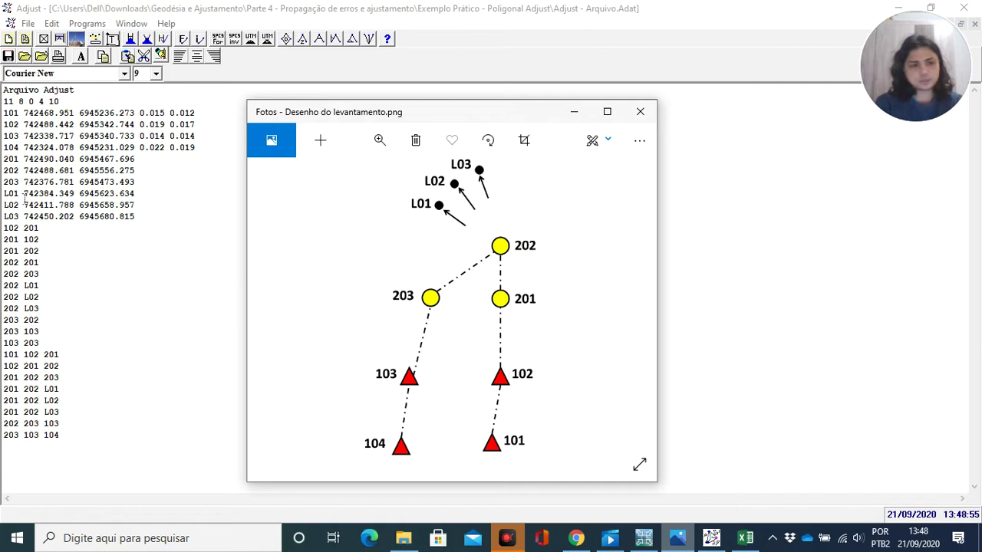
{"action": "left_click", "coordinate": [9, 236]}
{"action": "left_click_drag", "start_coordinate": [7, 234], "coordinate": [77, 348]}
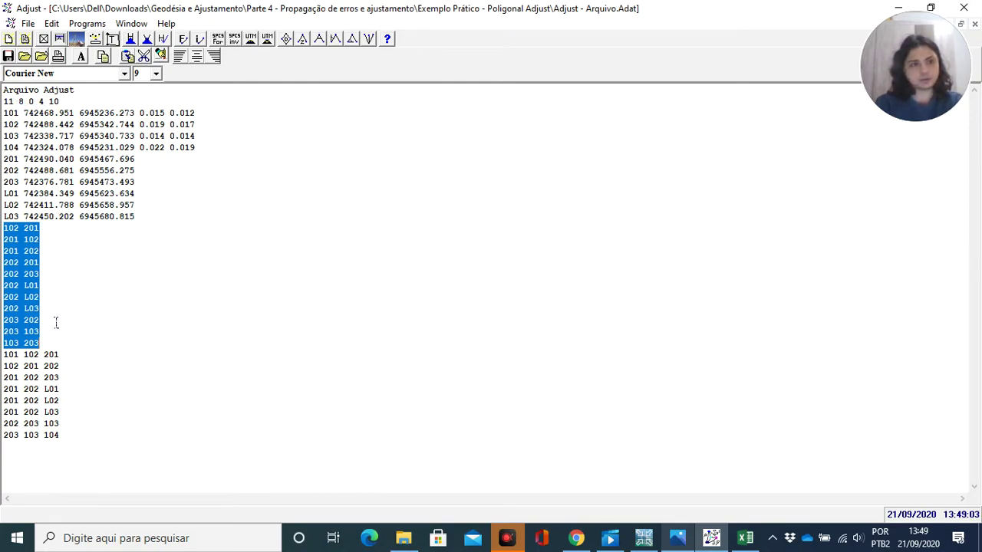
{"action": "left_click", "coordinate": [28, 105]}
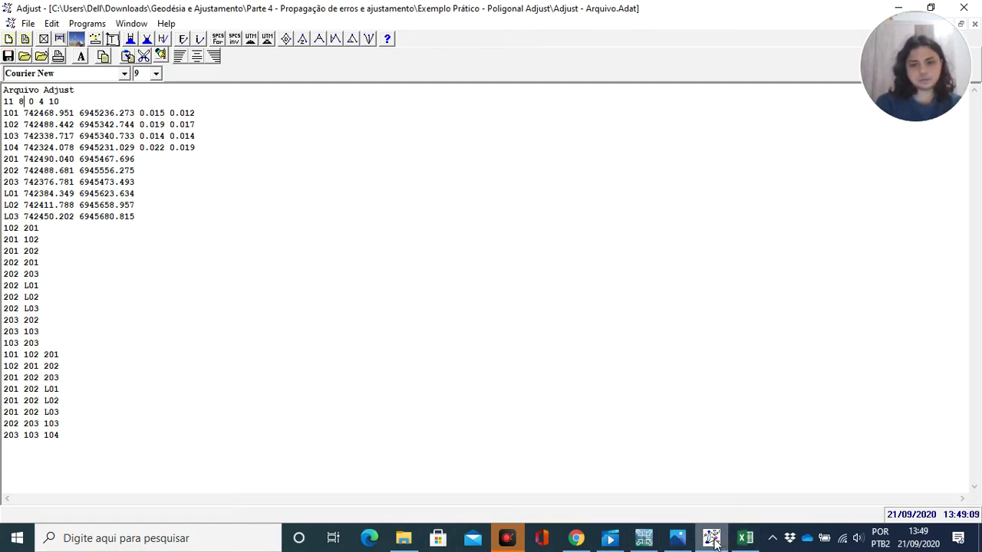
Step: Compare the three-point lines with the survey drawing in Photos, and return to the last line "203 103 104" in Adjust
{"action": "left_click", "coordinate": [678, 539]}
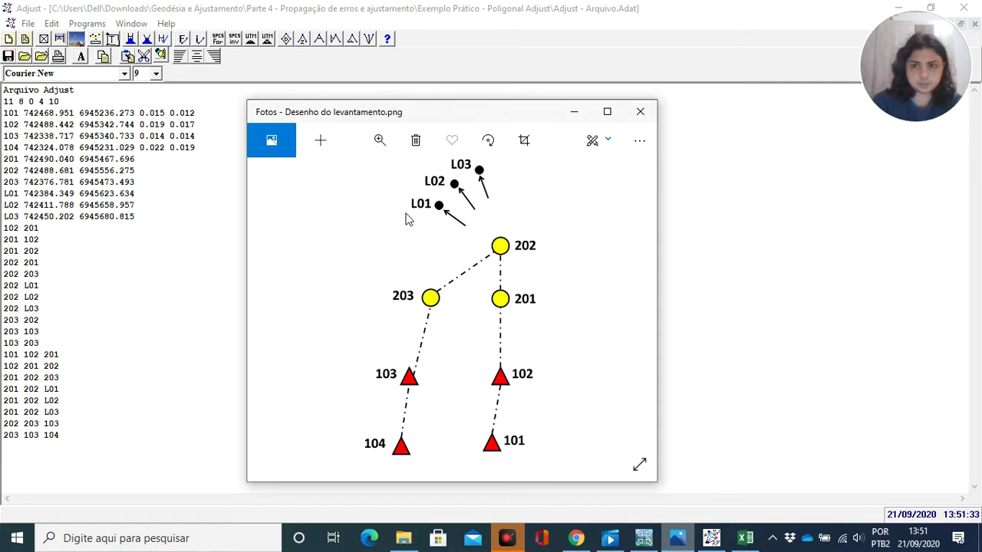
{"action": "left_click", "coordinate": [190, 323]}
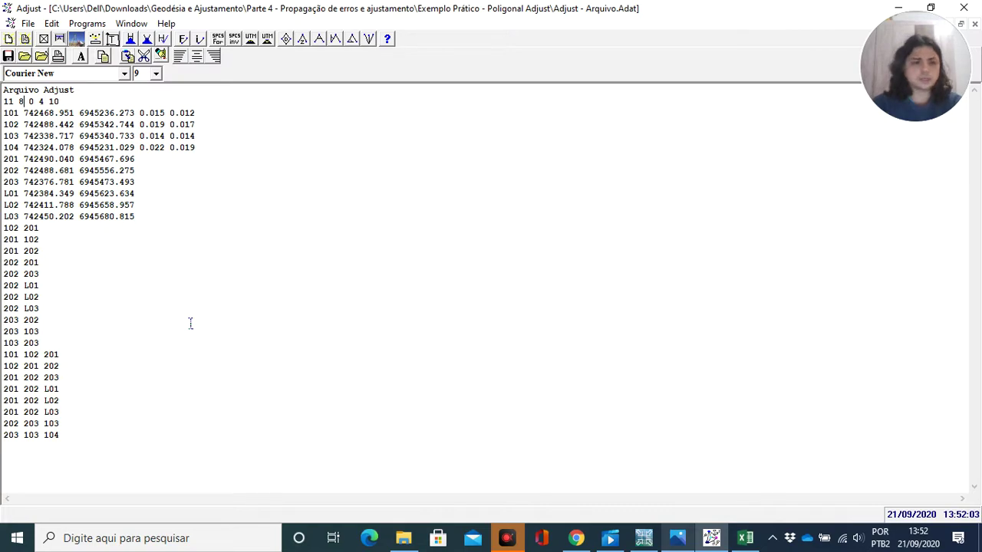
{"action": "left_click", "coordinate": [76, 440]}
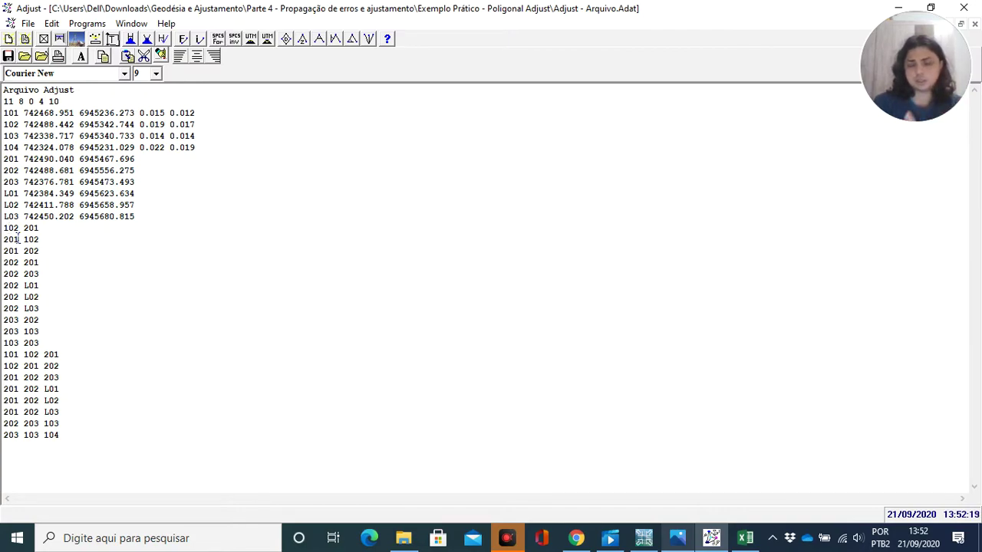
Step: Examine the coordinate lines of points 201 to L03 in the data file by highlighting them
{"action": "key", "text": "Down"}
{"action": "key", "text": "Down"}
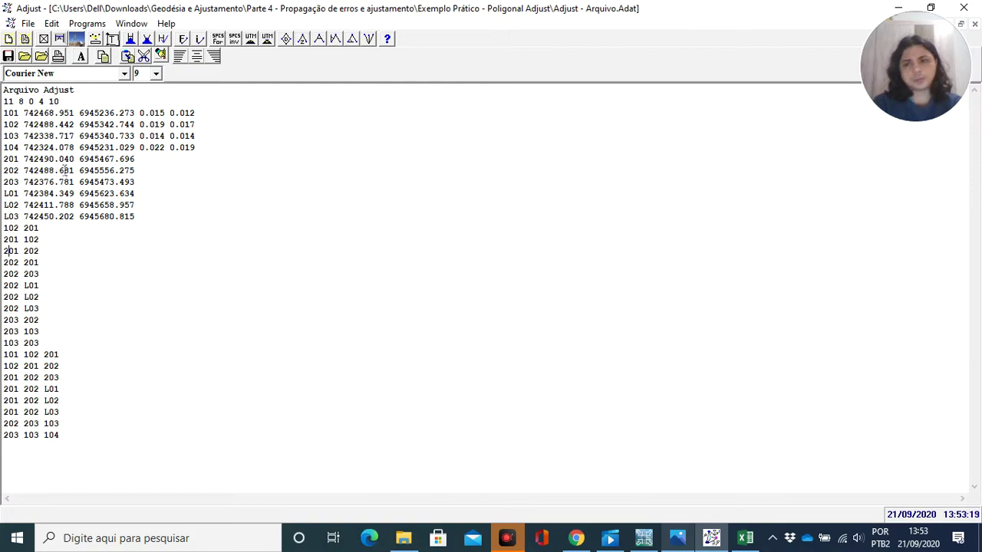
{"action": "left_click_drag", "start_coordinate": [59, 159], "coordinate": [72, 234]}
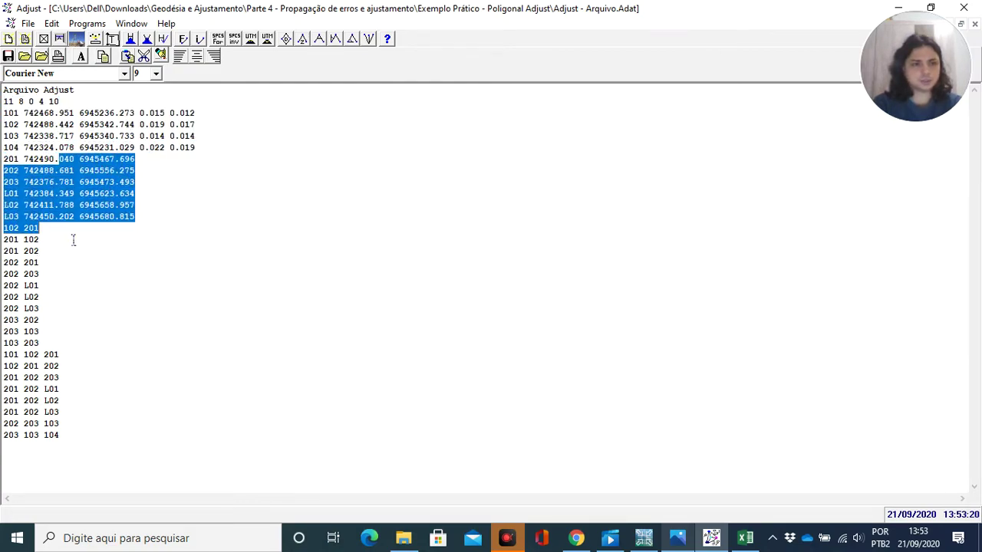
{"action": "left_click", "coordinate": [175, 185]}
Step: Start a horizontal least-squares adjustment with Adjusted Observational Errors, Standard Ellipse and Simulation enabled, and accept the computation options
{"action": "left_click", "coordinate": [87, 25]}
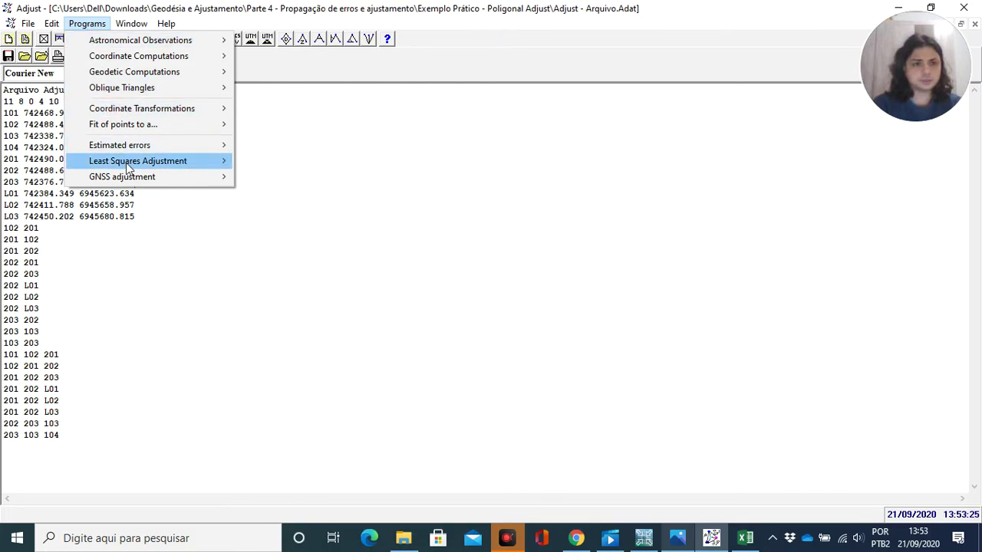
{"action": "mouse_move", "coordinate": [128, 167]}
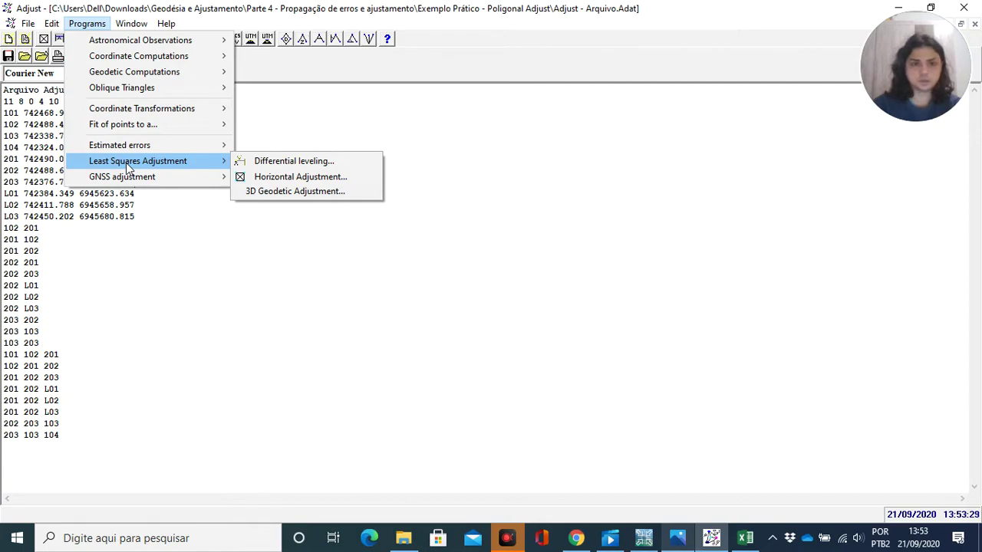
{"action": "left_click", "coordinate": [303, 178]}
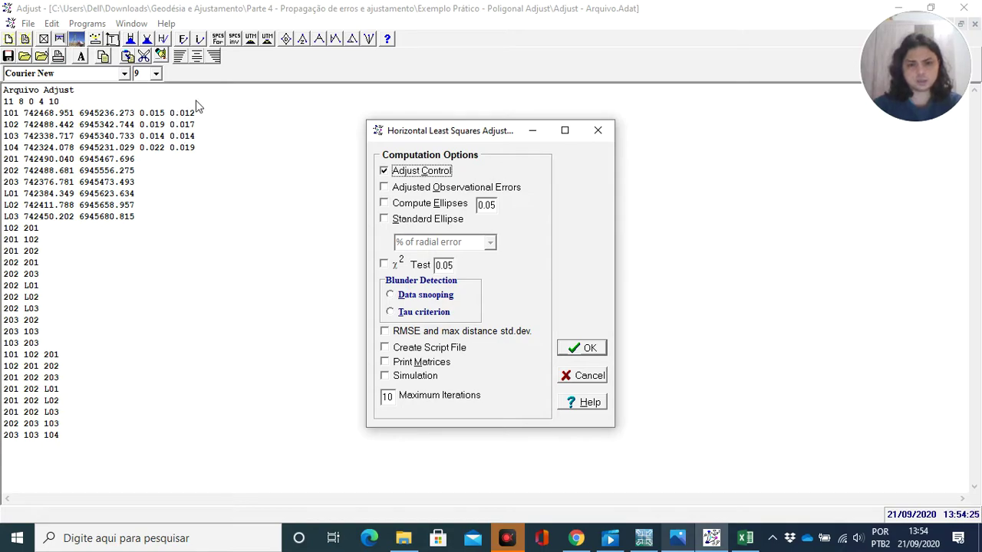
{"action": "left_click", "coordinate": [382, 171]}
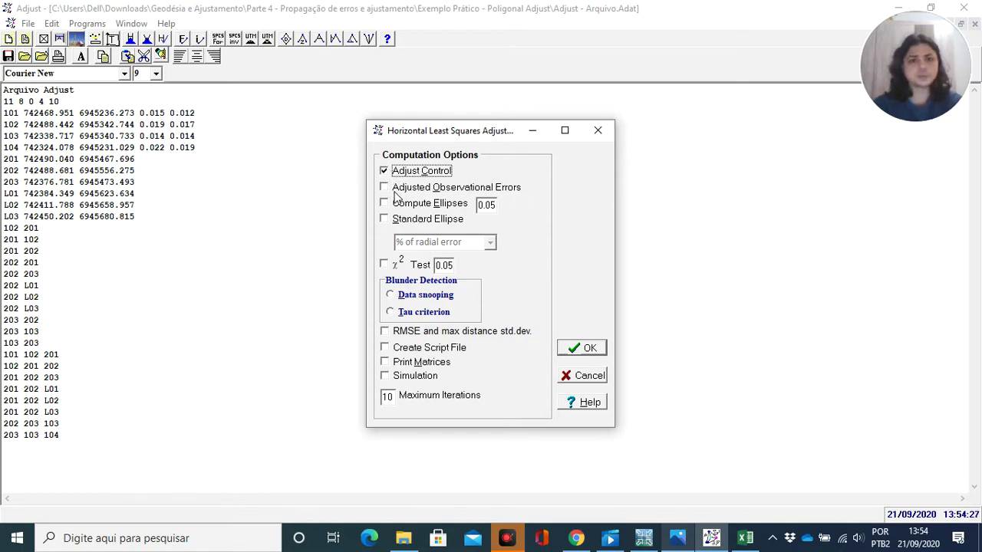
{"action": "left_click", "coordinate": [389, 191]}
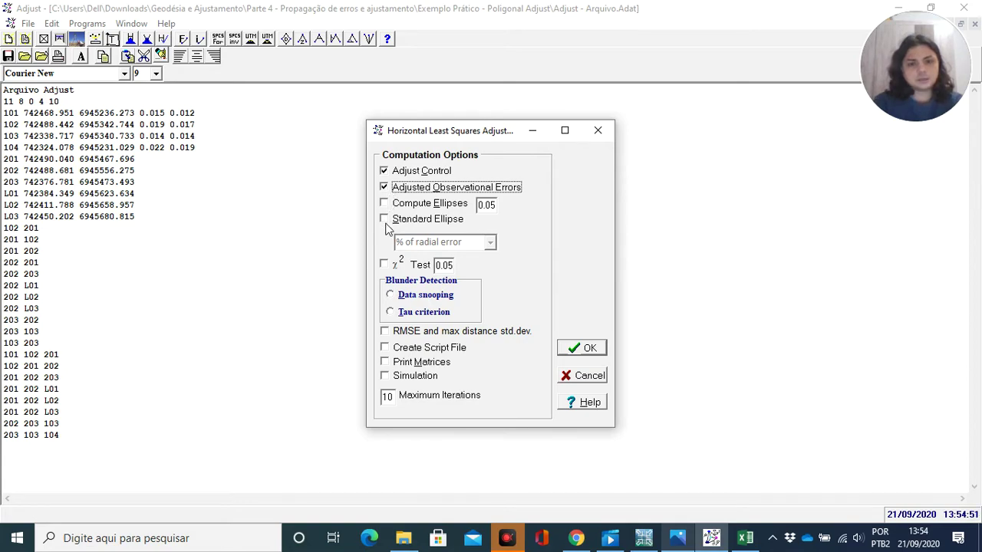
{"action": "left_click", "coordinate": [385, 222]}
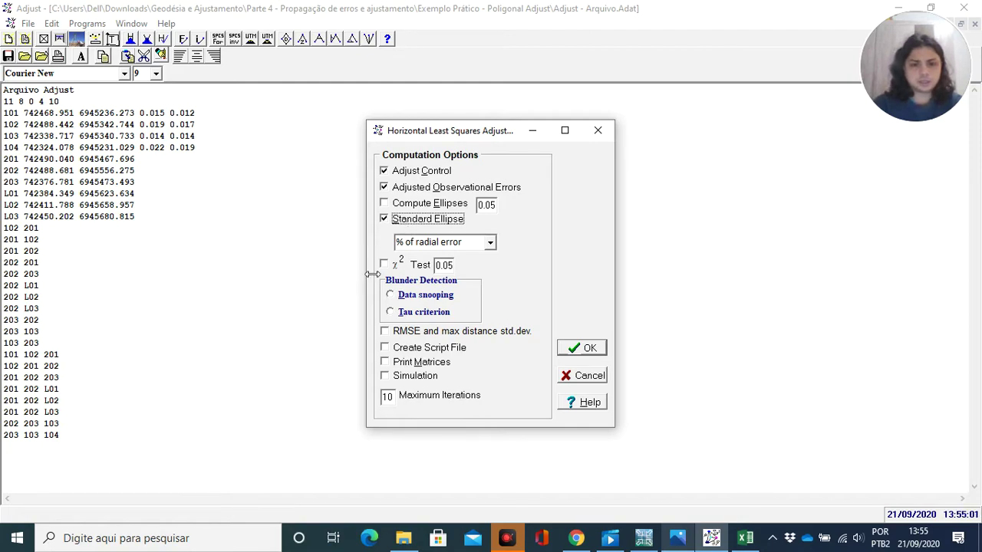
{"action": "left_click", "coordinate": [386, 377]}
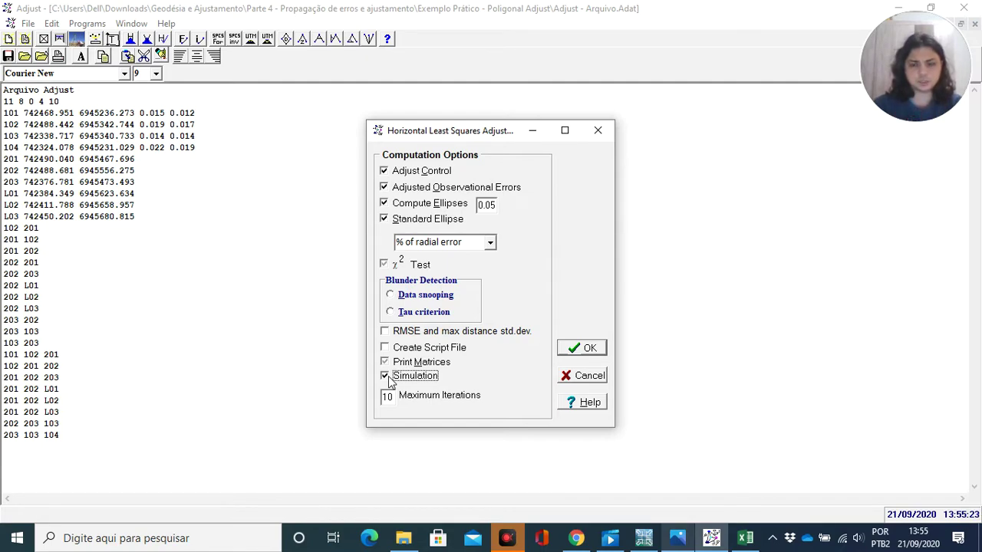
{"action": "left_click", "coordinate": [589, 349]}
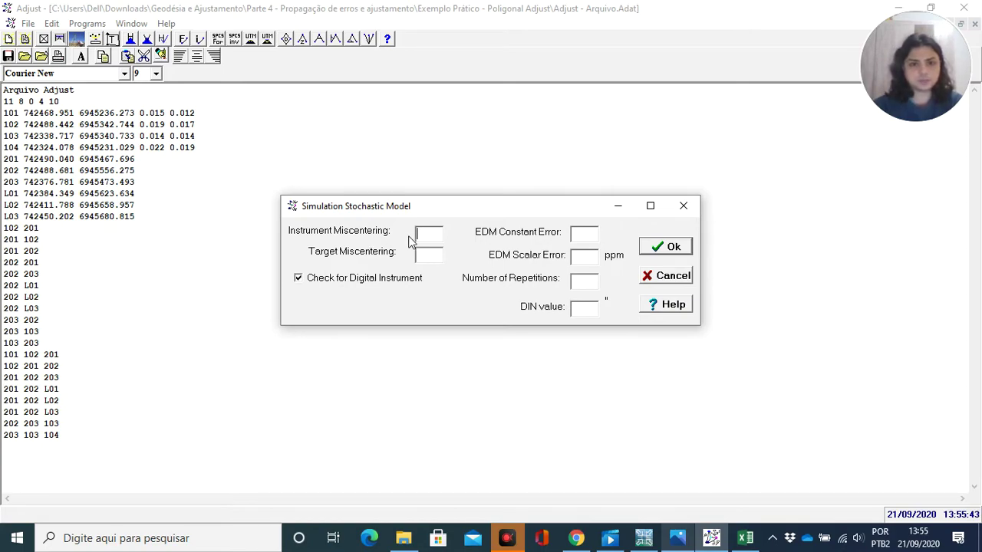
Step: Set the simulation's instrument miscentering to 0.0015 and its target miscentering to 0.0035
{"action": "type", "text": "0"}
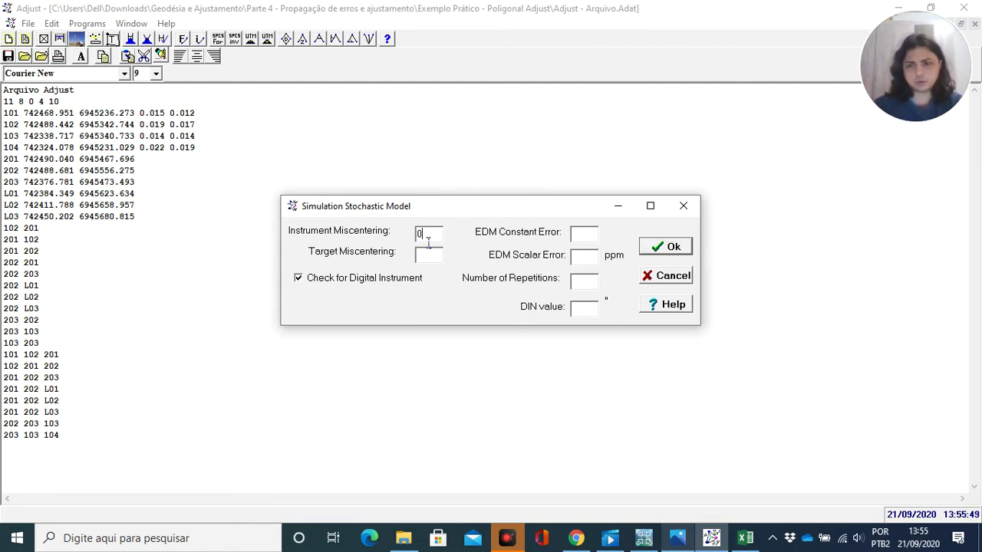
{"action": "type", "text": ".0015"}
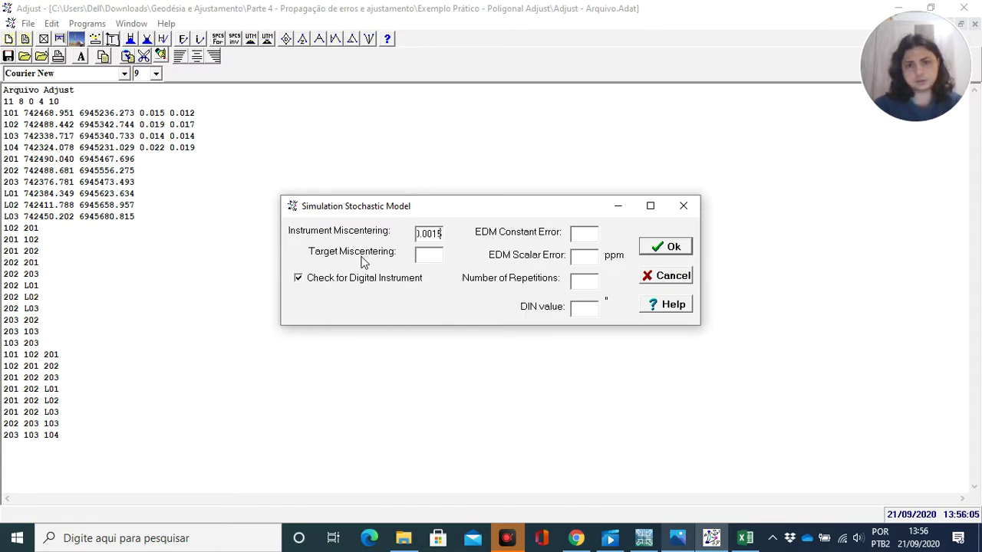
{"action": "left_click", "coordinate": [428, 263]}
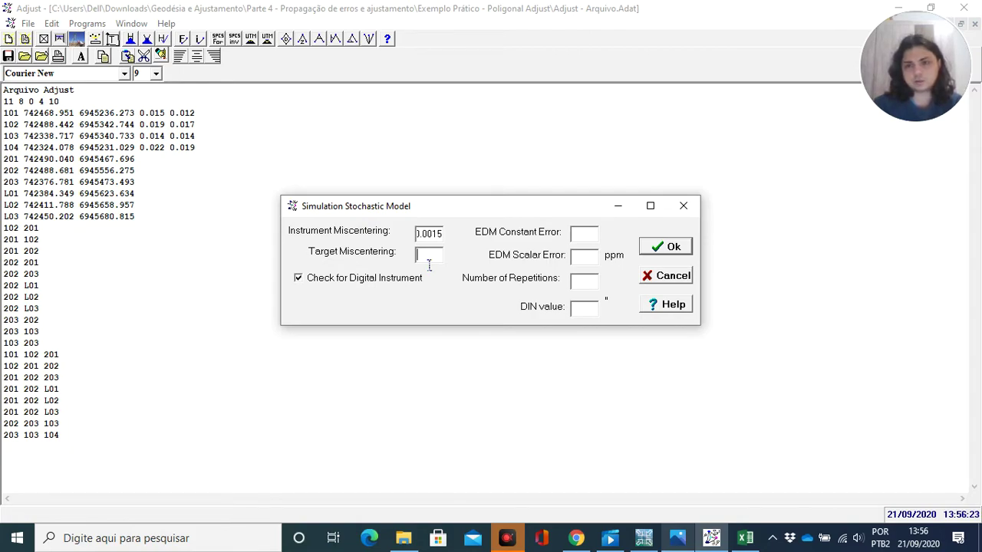
{"action": "type", "text": "0.0035"}
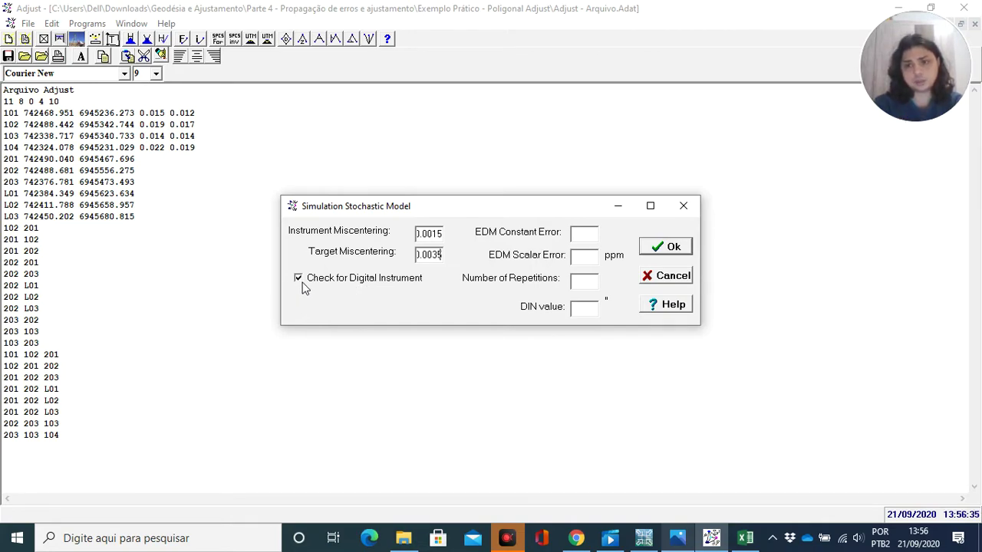
Step: Set the EDM constant error to 0.002 and the EDM scalar error to 2 ppm
{"action": "left_click", "coordinate": [592, 238]}
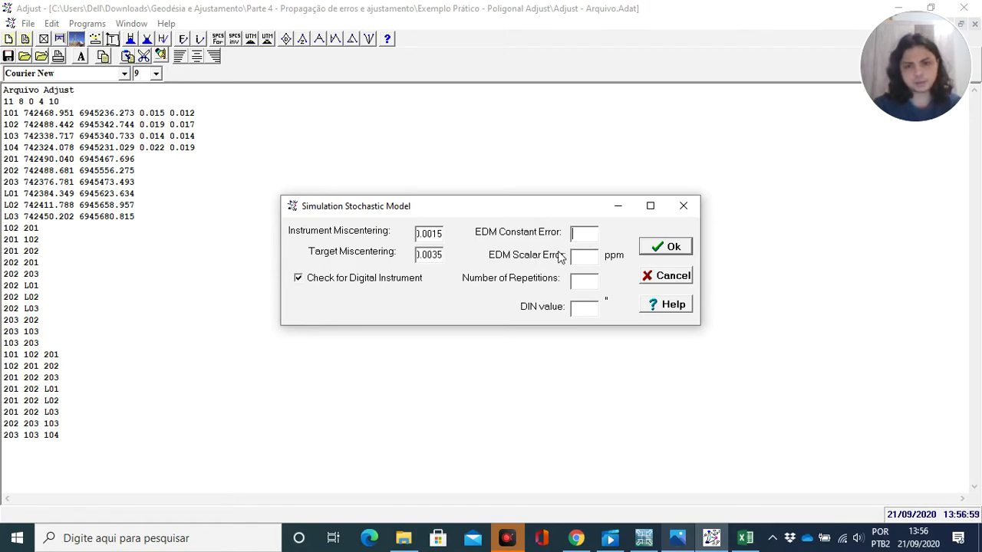
{"action": "type", "text": "0.002"}
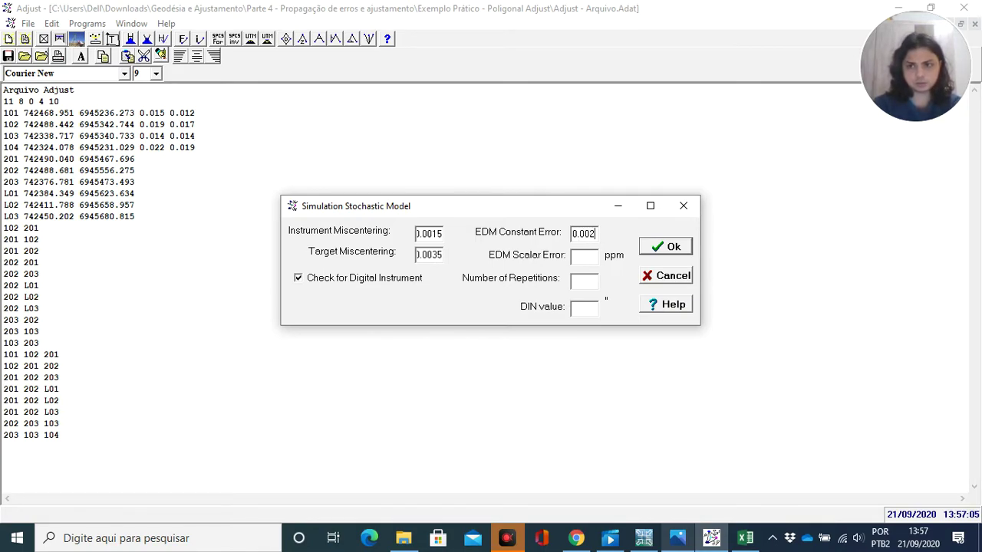
{"action": "left_click", "coordinate": [578, 261]}
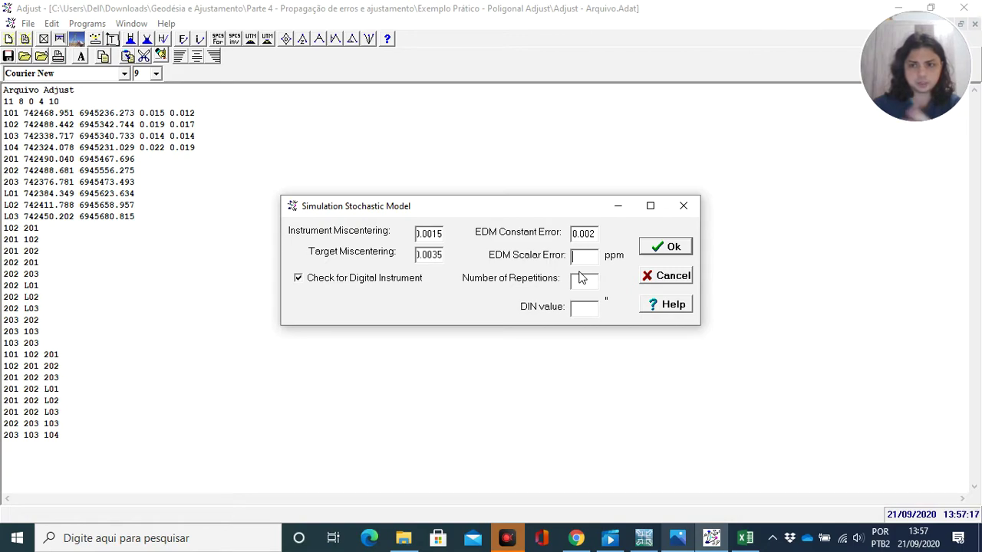
{"action": "type", "text": "2"}
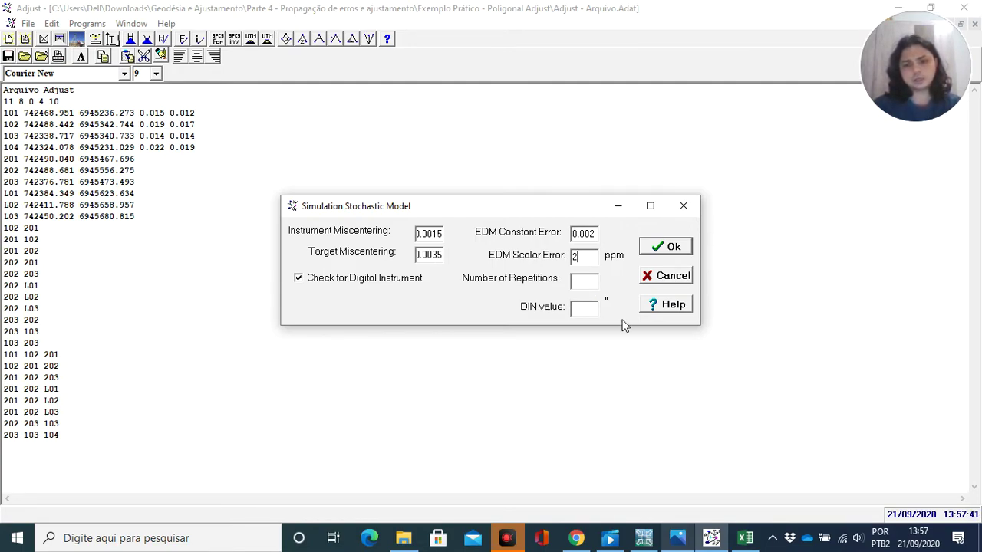
Step: Switch to GeoOffice, check the repeated readings per point in the poligonal_sitio_sao_jose field book, and return to Adjust
{"action": "left_click", "coordinate": [650, 541]}
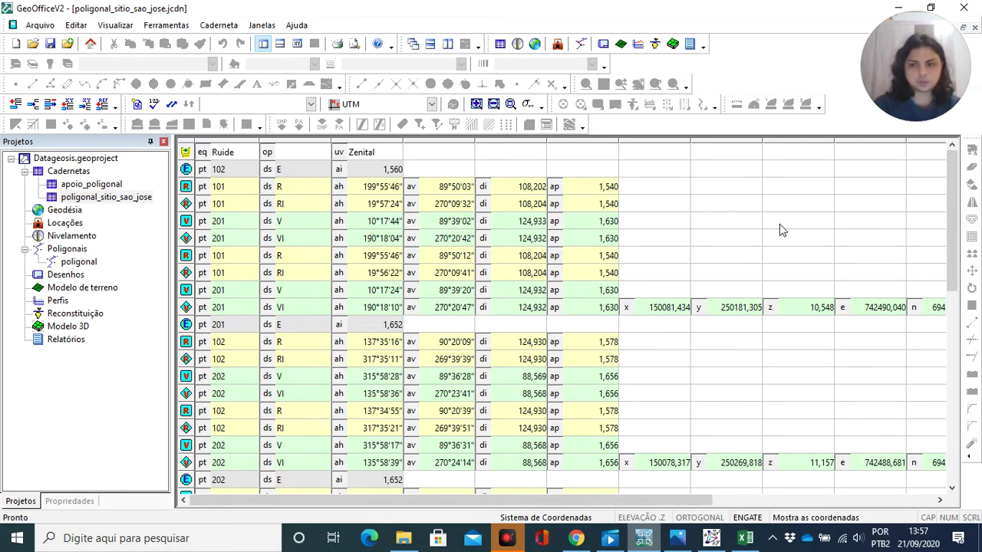
{"action": "left_click_drag", "start_coordinate": [950, 183], "coordinate": [951, 335]}
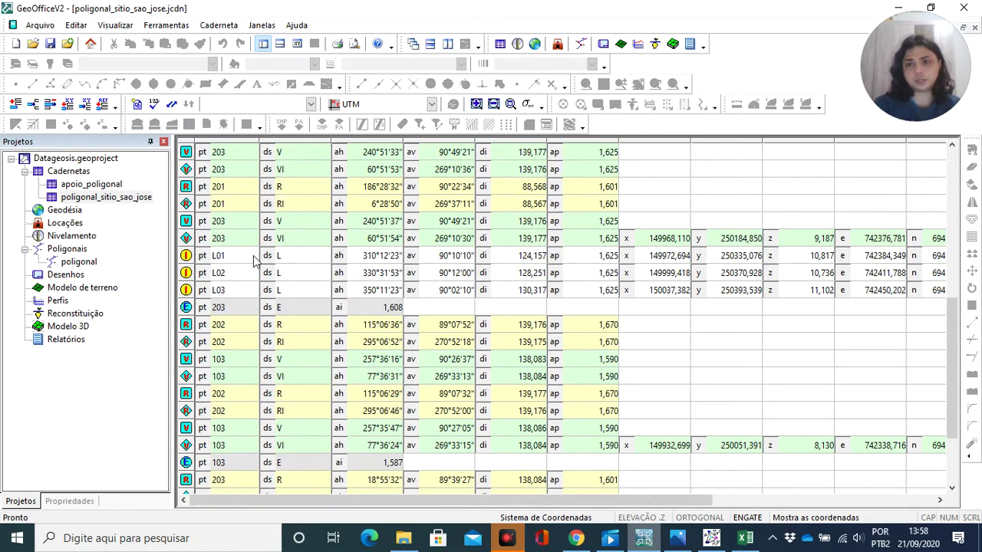
{"action": "left_click", "coordinate": [728, 541]}
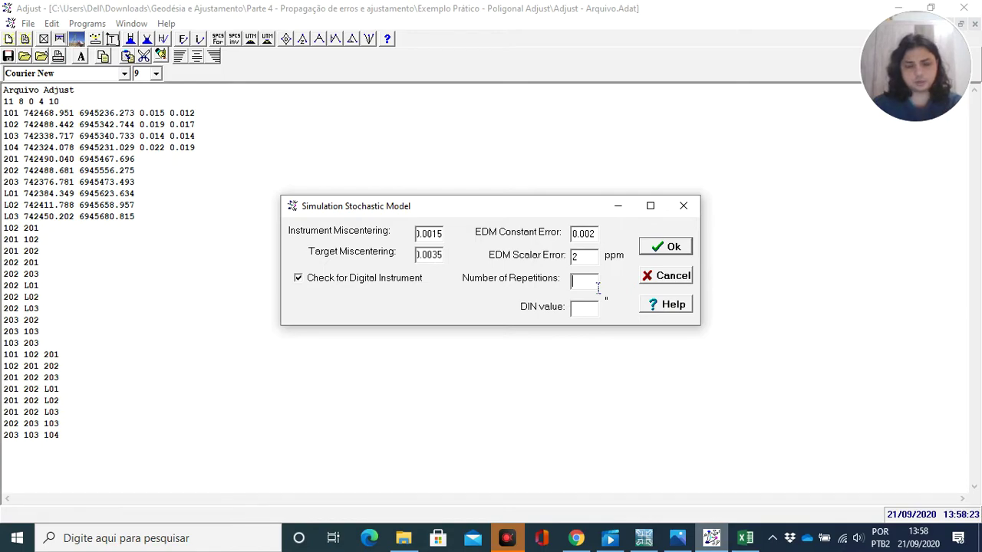
Step: Set the number of repetitions to 4 and the DIN value to 5" in the stochastic model
{"action": "type", "text": "4"}
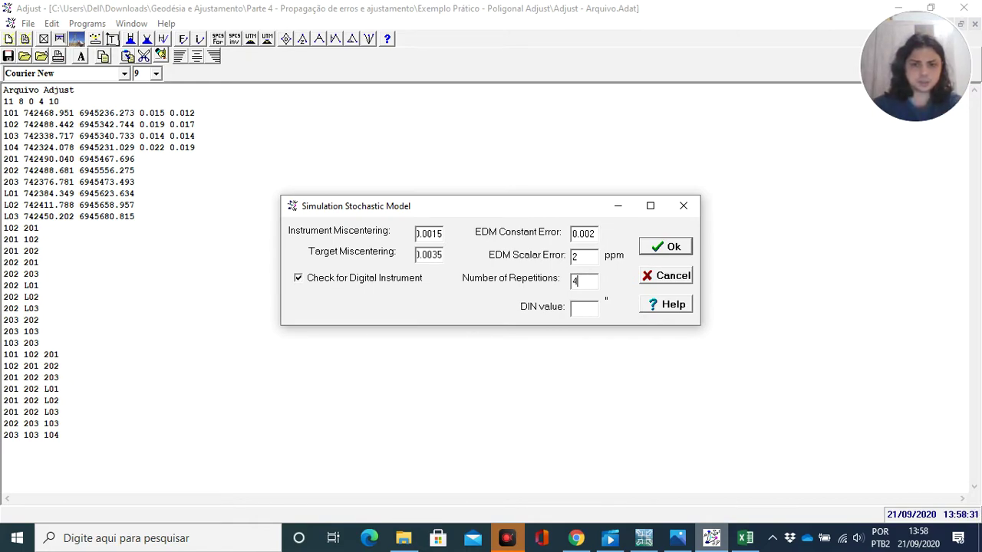
{"action": "left_click", "coordinate": [590, 312]}
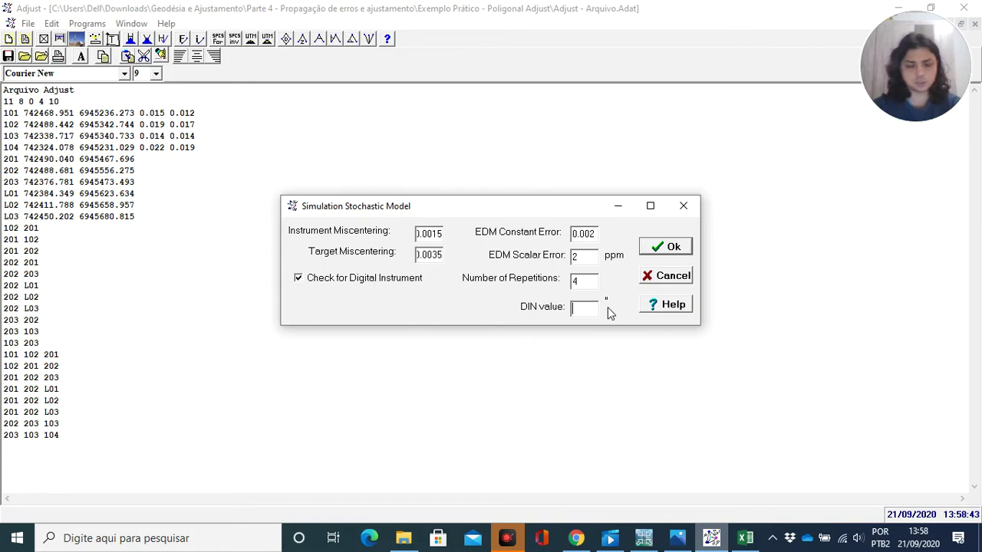
{"action": "type", "text": "5"}
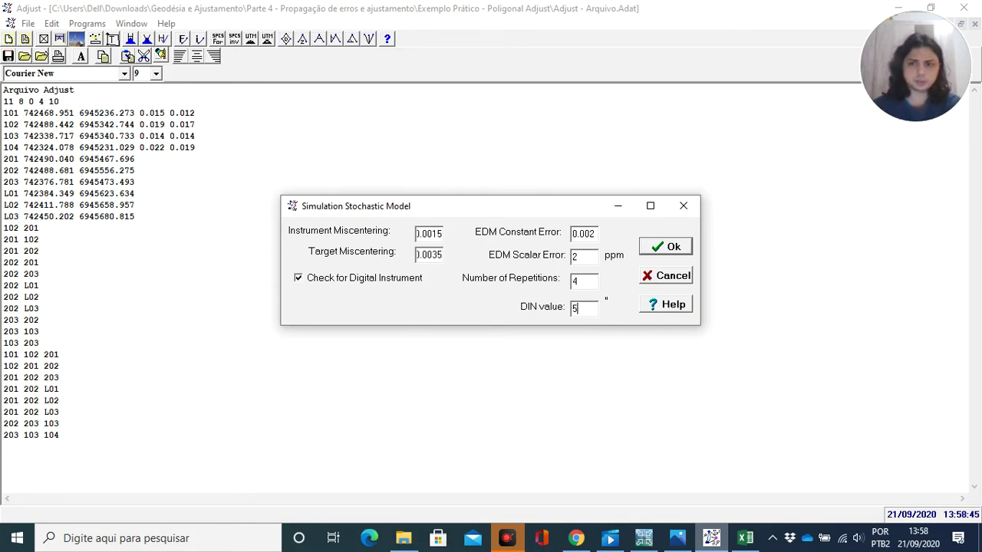
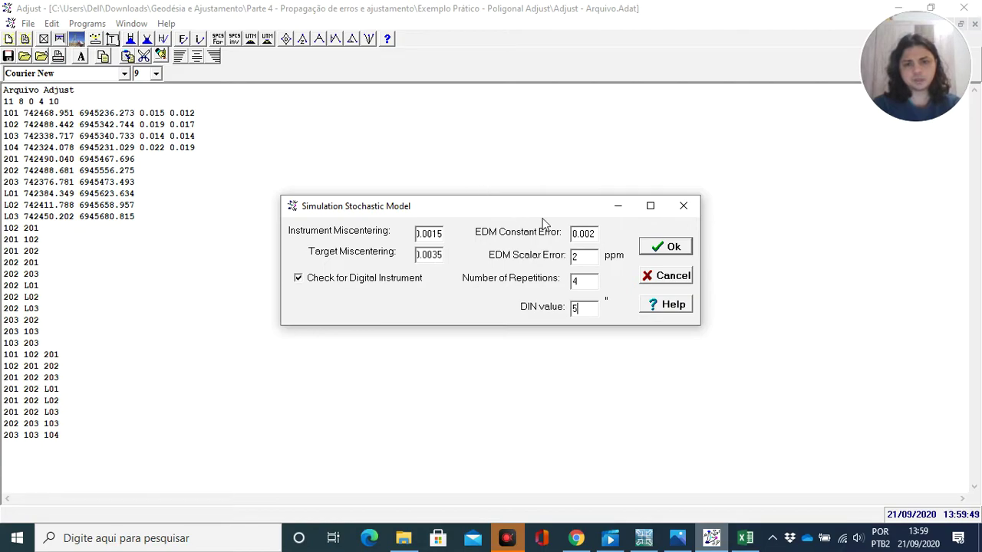
Step: Accept the stochastic model and run the simulation on the data file Adjust - Arquivo.Adat
{"action": "left_click", "coordinate": [666, 249]}
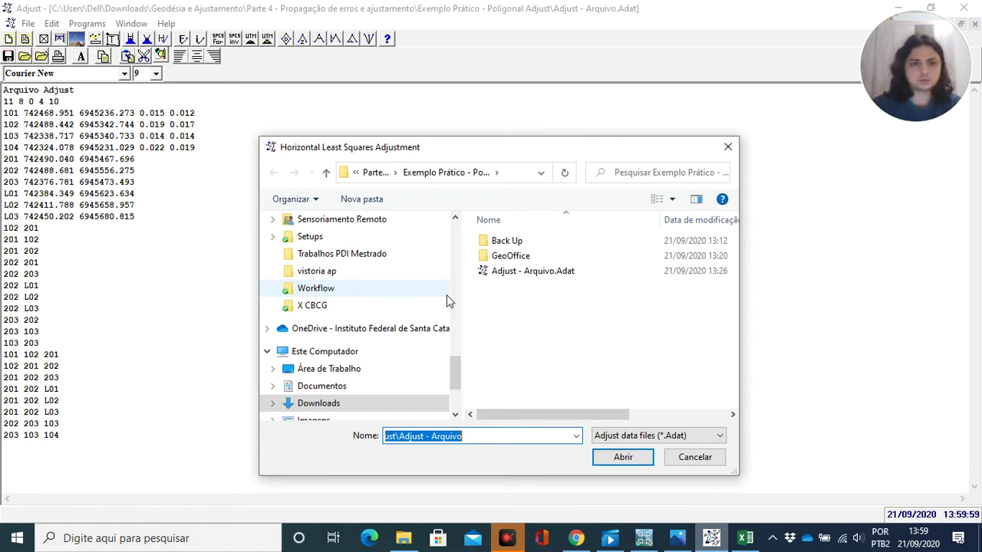
{"action": "left_click", "coordinate": [520, 277]}
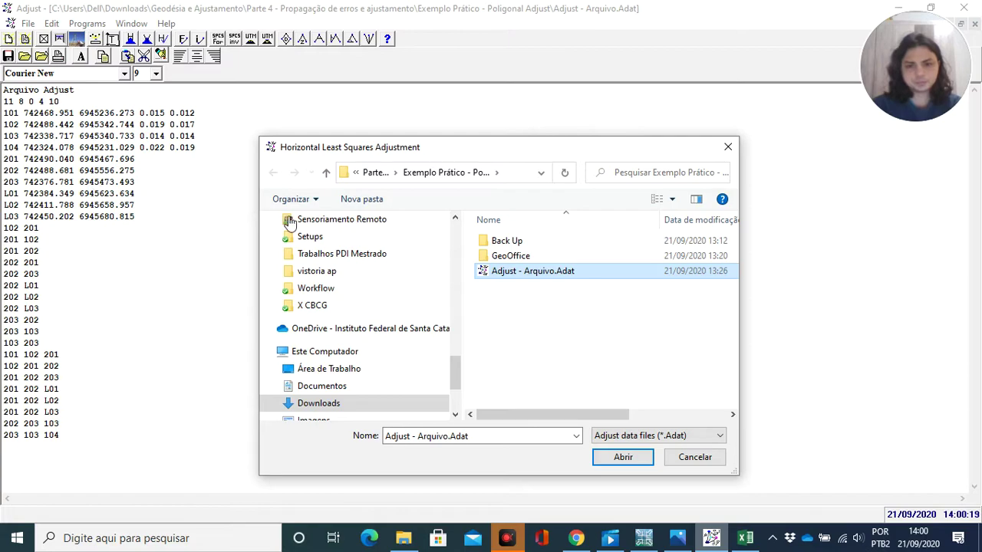
{"action": "left_click", "coordinate": [622, 459]}
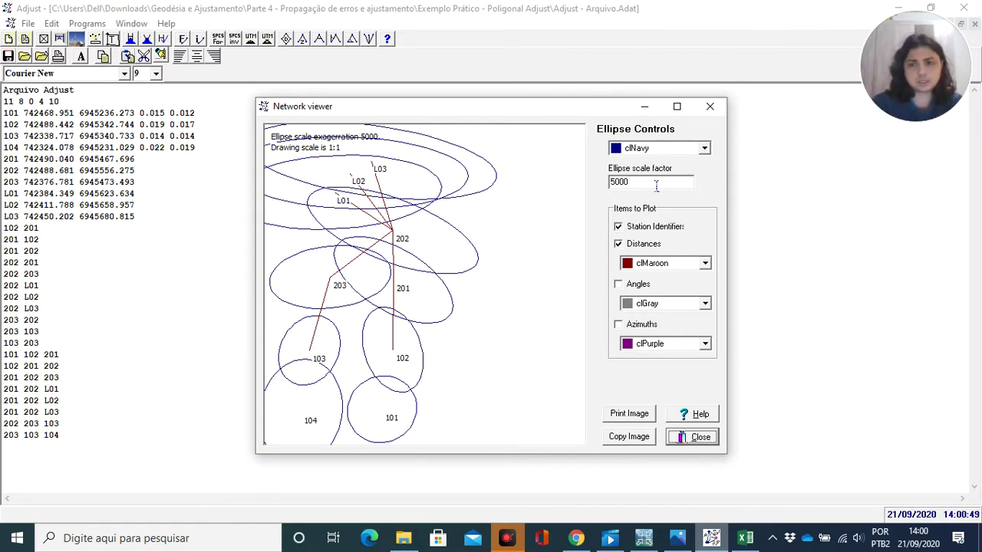
Step: Set the network plot's ellipse scale factor to 1000 and the ellipse colour to clRed
{"action": "left_click", "coordinate": [614, 183]}
{"action": "key", "text": "BackSpace"}
{"action": "type", "text": "1"}
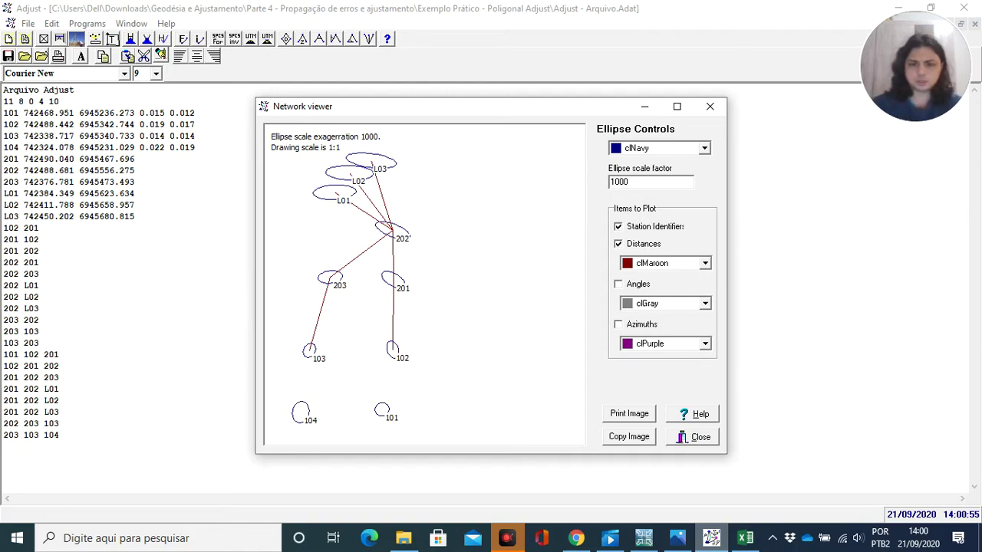
{"action": "left_click", "coordinate": [704, 148]}
{"action": "left_click", "coordinate": [650, 221]}
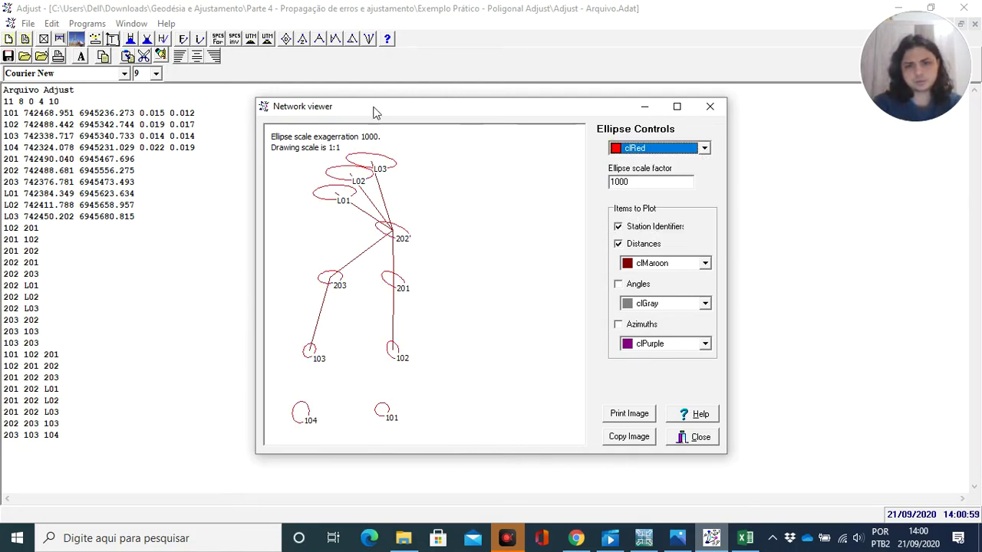
Step: Turn the station identifiers and distances off and back on in the network plot
{"action": "left_click", "coordinate": [619, 229]}
{"action": "left_click", "coordinate": [620, 229]}
{"action": "left_click", "coordinate": [619, 228]}
{"action": "left_click", "coordinate": [618, 229]}
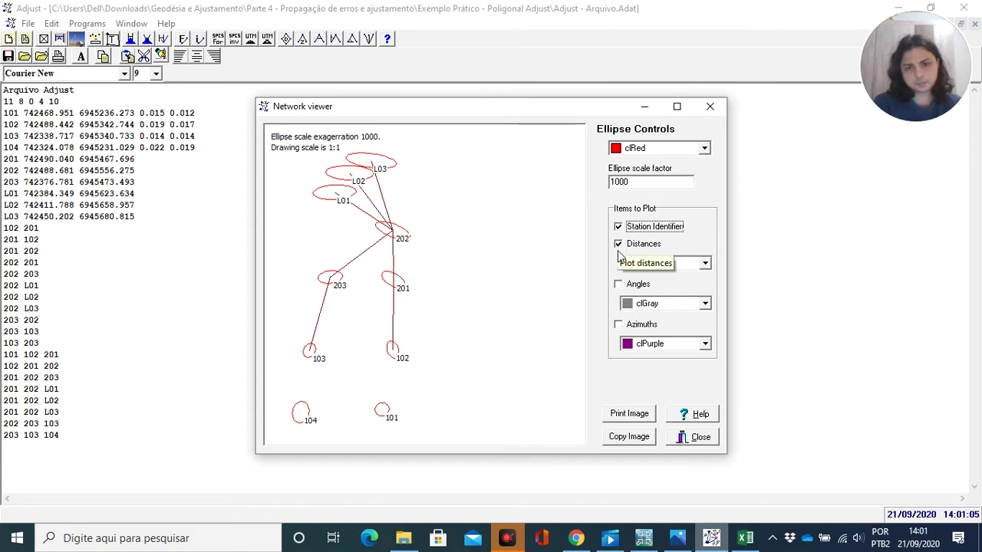
{"action": "left_click", "coordinate": [620, 247]}
{"action": "left_click", "coordinate": [619, 244]}
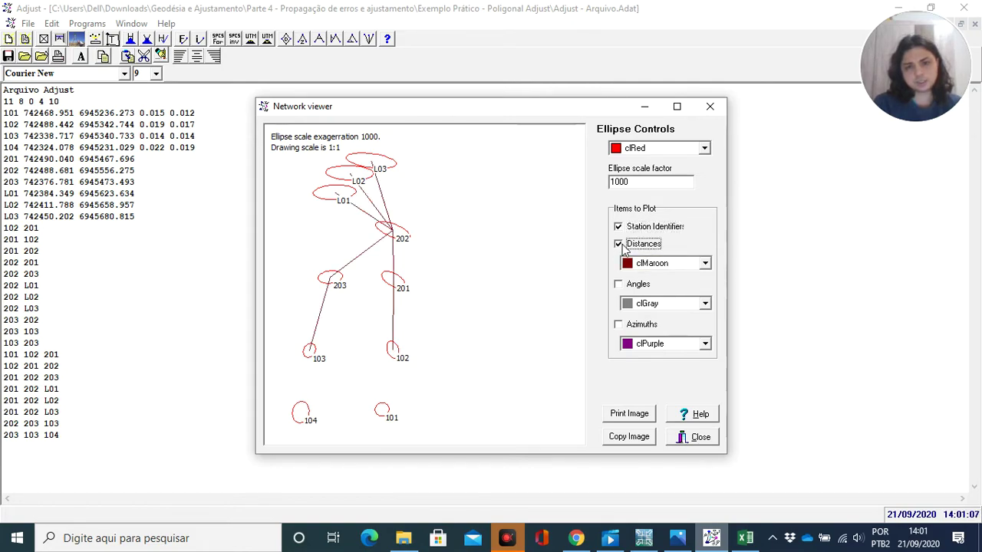
Step: Set the colour of the plotted distances to clBlue
{"action": "left_click", "coordinate": [669, 264]}
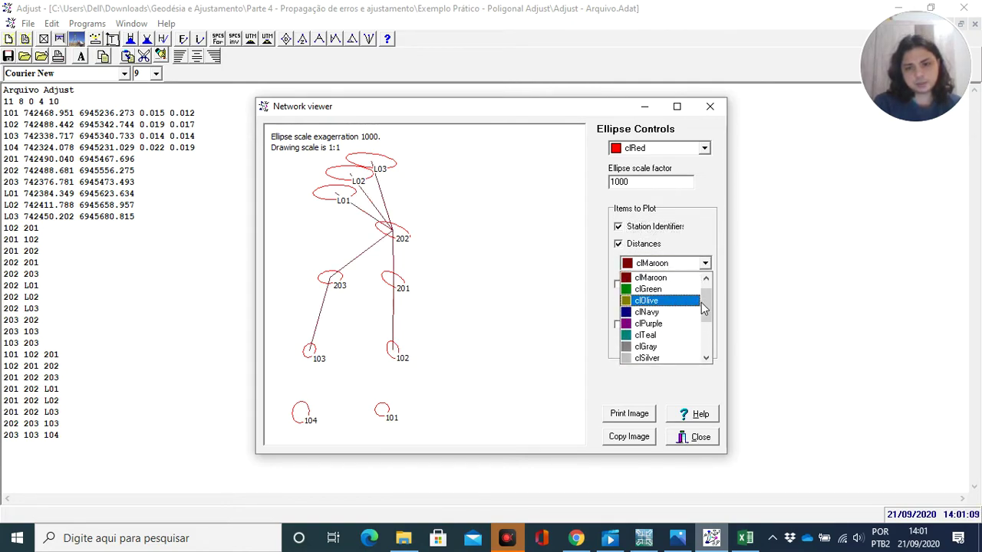
{"action": "scroll", "coordinate": [652, 326], "scroll_direction": "down", "scroll_amount": 1}
{"action": "left_click", "coordinate": [657, 358]}
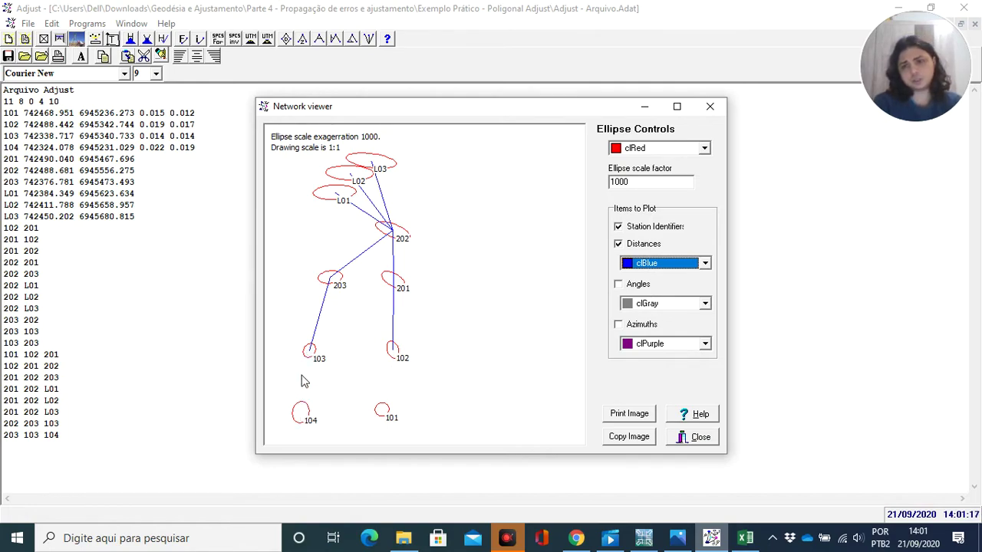
Step: Add the angles to the network plot and set their colour to clBlue
{"action": "left_click", "coordinate": [618, 285]}
{"action": "left_click", "coordinate": [660, 305]}
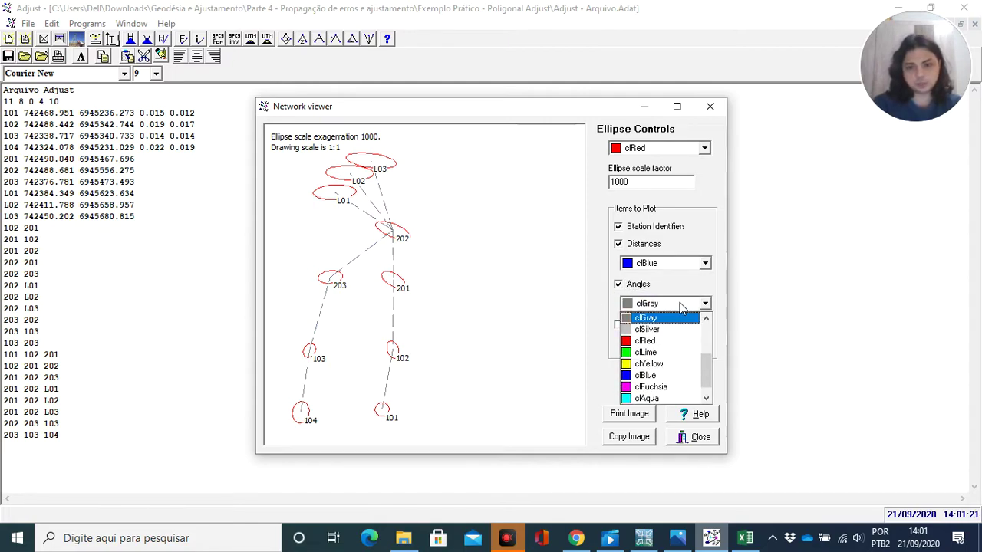
{"action": "left_click", "coordinate": [655, 375]}
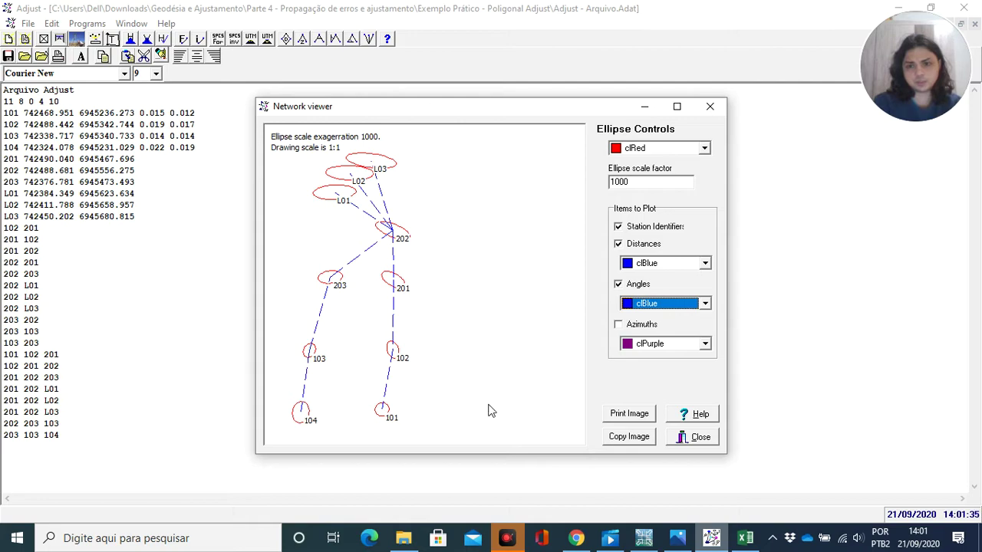
Step: Copy the network plot image to the clipboard and paste it into a new drawing in Paint
{"action": "left_click", "coordinate": [627, 443]}
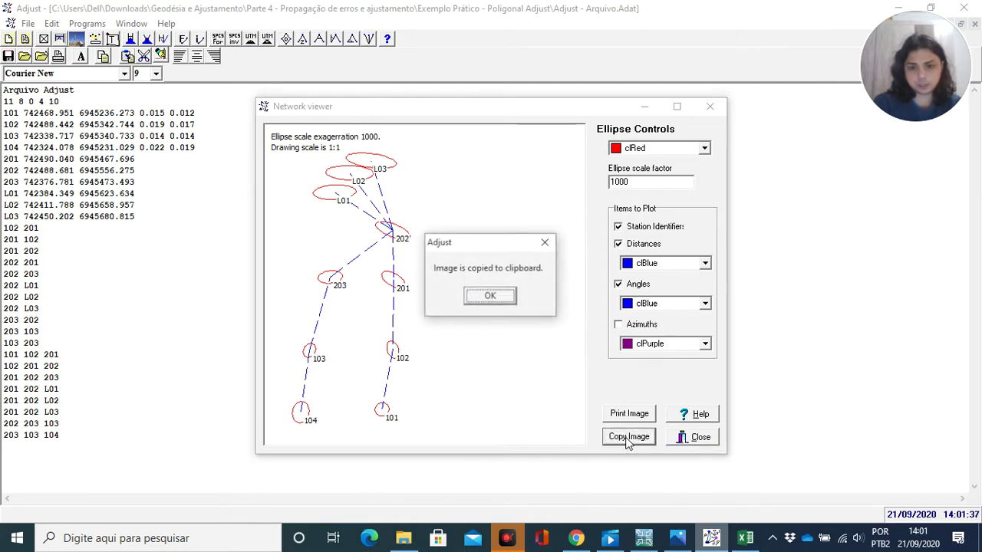
{"action": "left_click", "coordinate": [499, 300]}
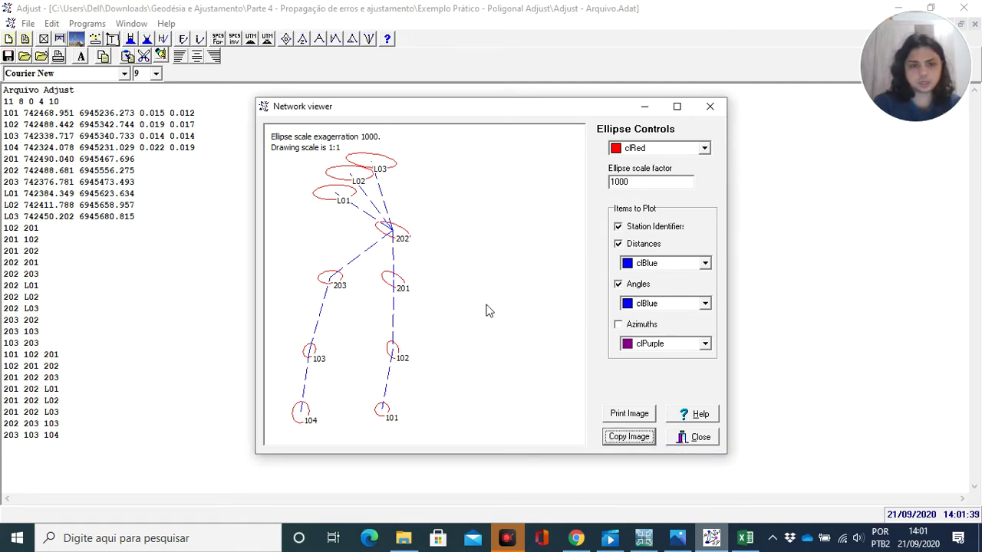
{"action": "left_click", "coordinate": [198, 548]}
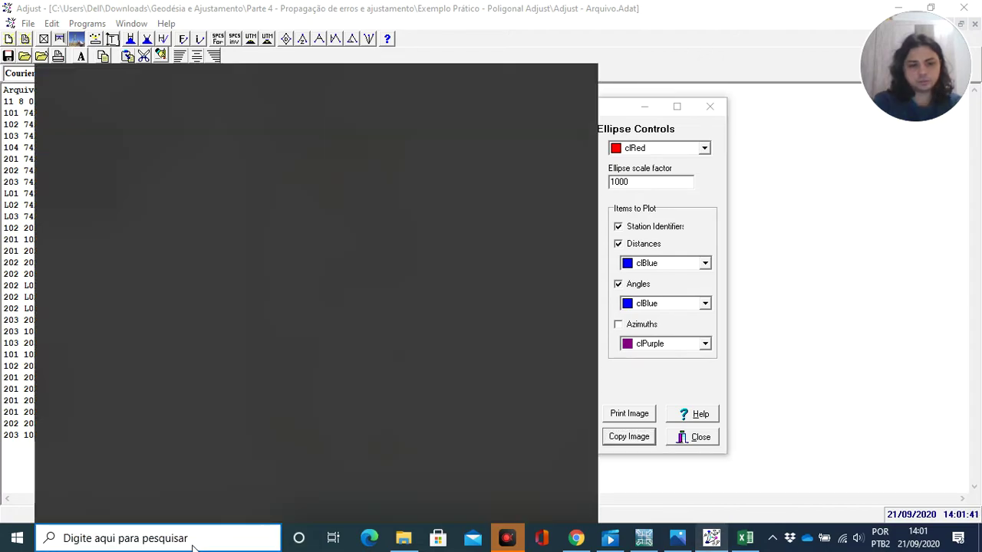
{"action": "type", "text": "paint"}
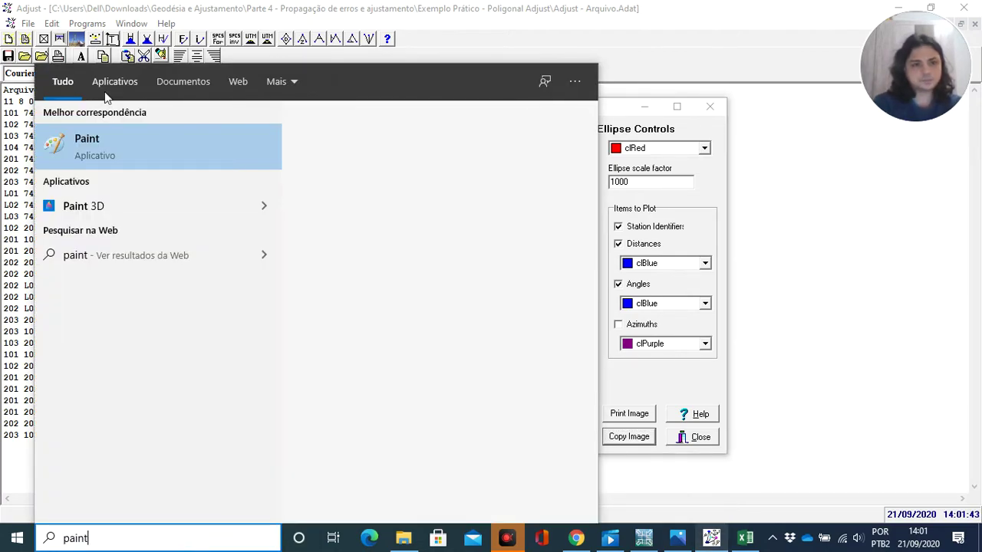
{"action": "left_click", "coordinate": [95, 143]}
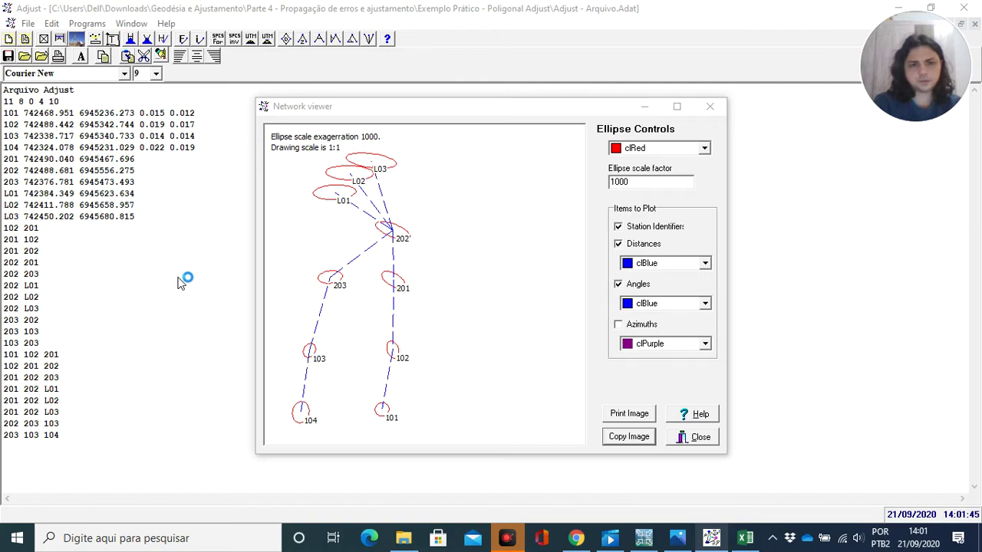
{"action": "key", "text": "ctrl+v"}
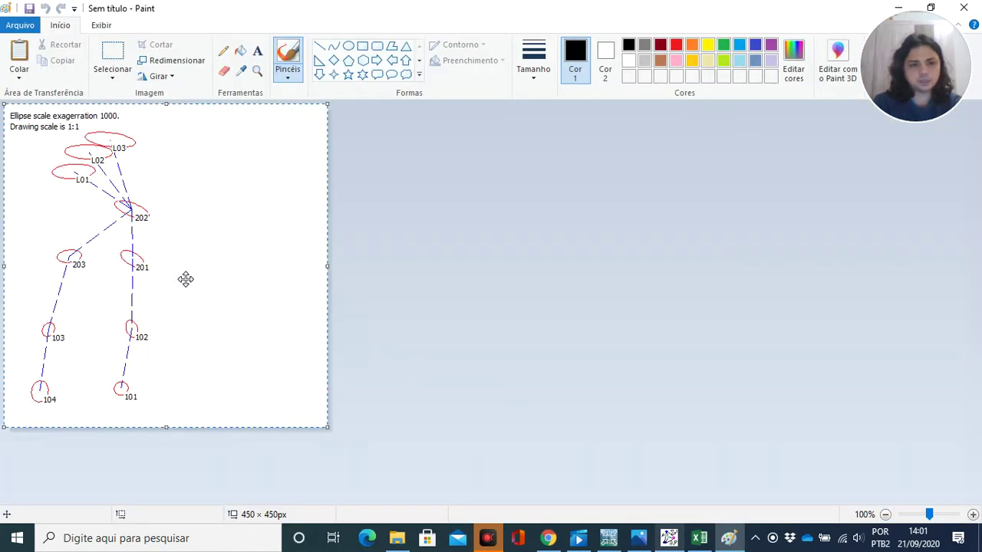
{"action": "left_click", "coordinate": [360, 290]}
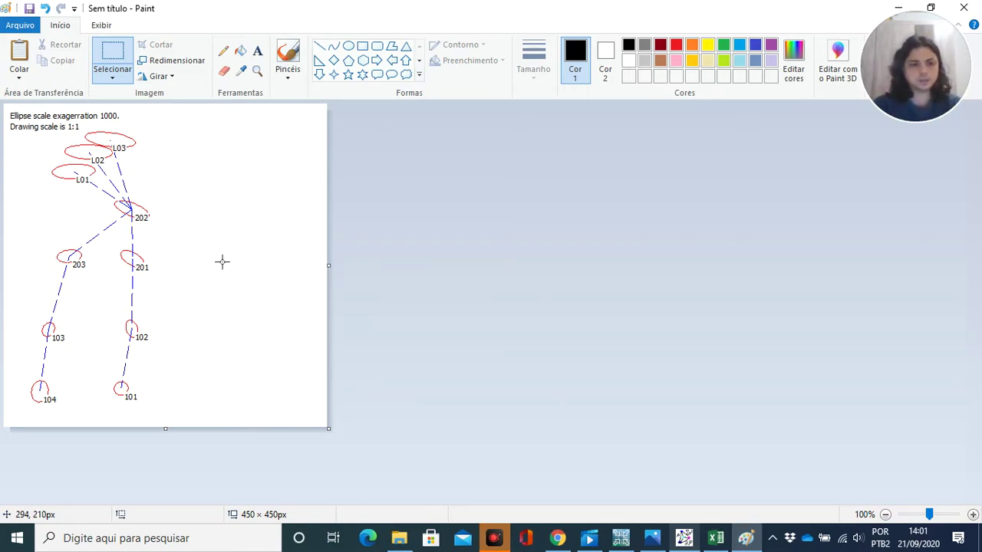
Step: Switch back to Adjust, close the network viewer and go to the adjusted stations table in the simulation report
{"action": "left_click", "coordinate": [682, 539]}
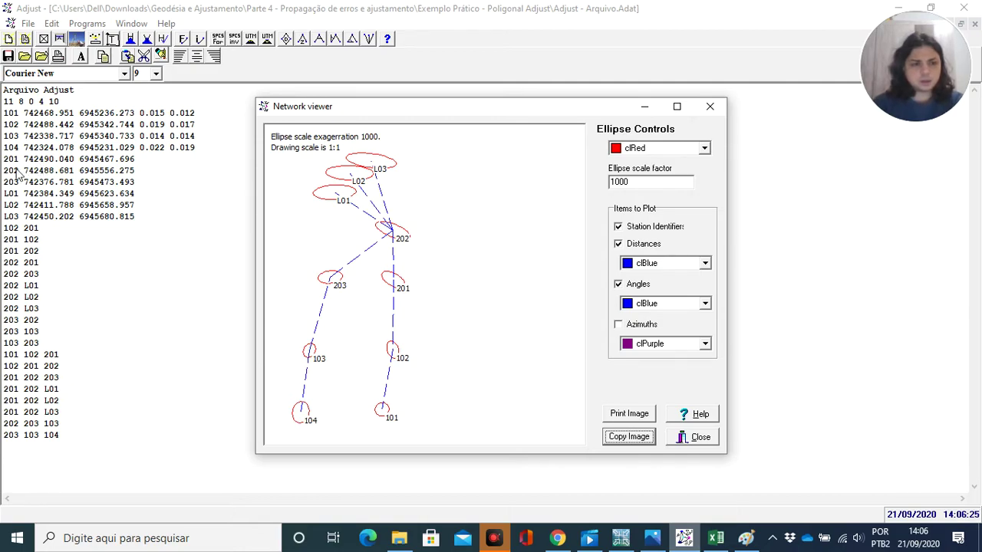
{"action": "left_click", "coordinate": [688, 438]}
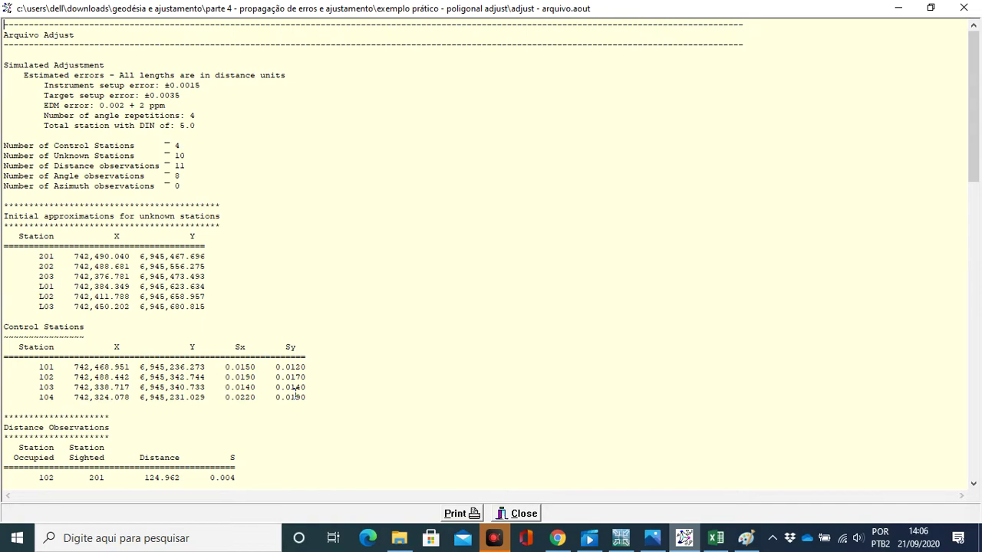
{"action": "left_click_drag", "start_coordinate": [974, 119], "coordinate": [975, 309]}
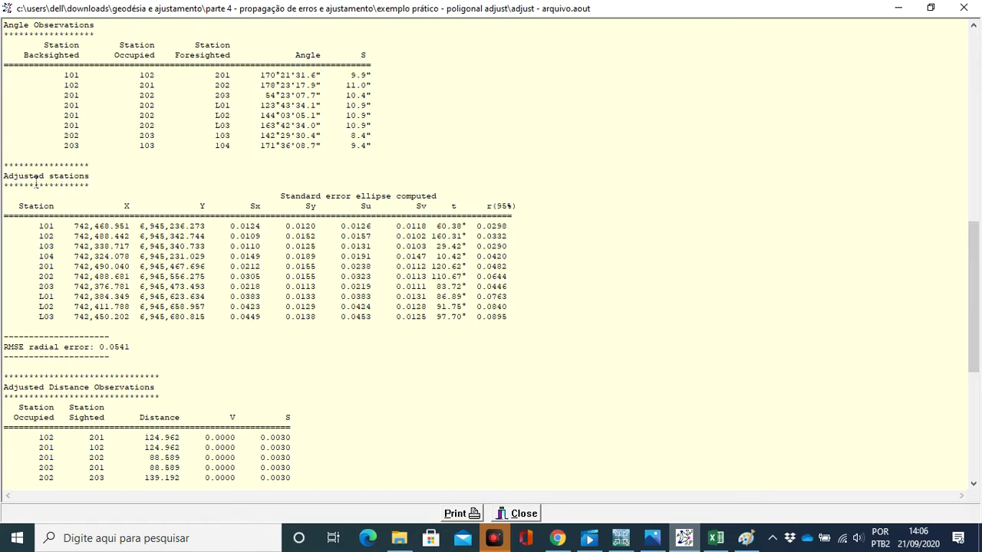
Step: Highlight the rows of control stations 101 to 104, followed by those of stations 201 to L03, in the adjusted stations table
{"action": "left_click", "coordinate": [493, 539]}
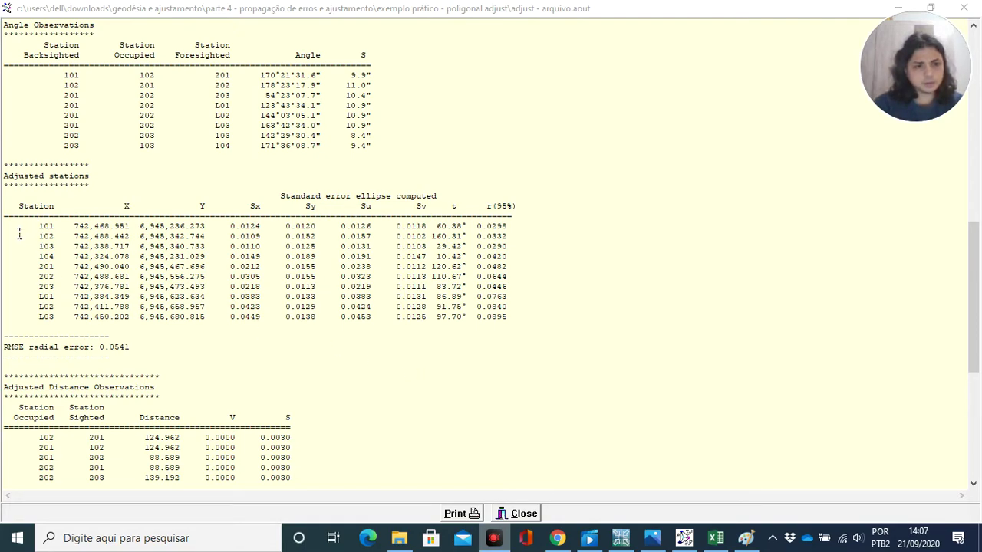
{"action": "left_click_drag", "start_coordinate": [12, 228], "coordinate": [526, 264]}
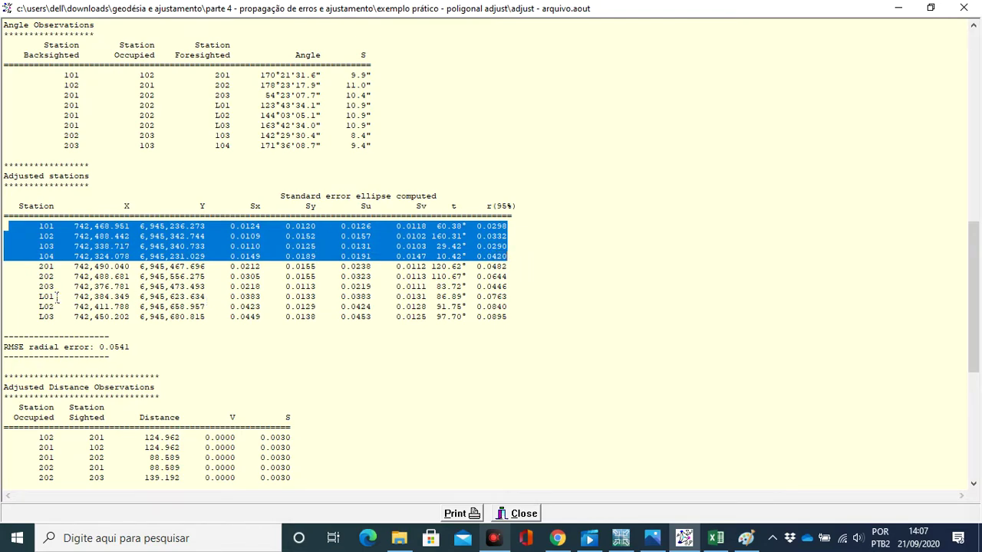
{"action": "left_click_drag", "start_coordinate": [12, 267], "coordinate": [536, 320]}
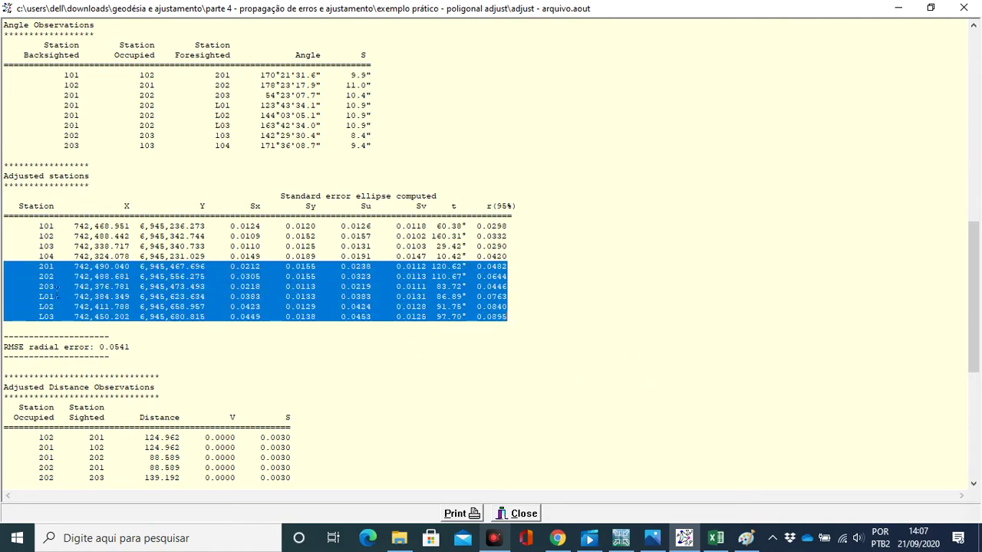
Step: Compare the adjusted stations with the survey sketch Desenho do levantamento.png, and highlight the rows of stations 201 to L03 in the report
{"action": "left_click", "coordinate": [650, 546]}
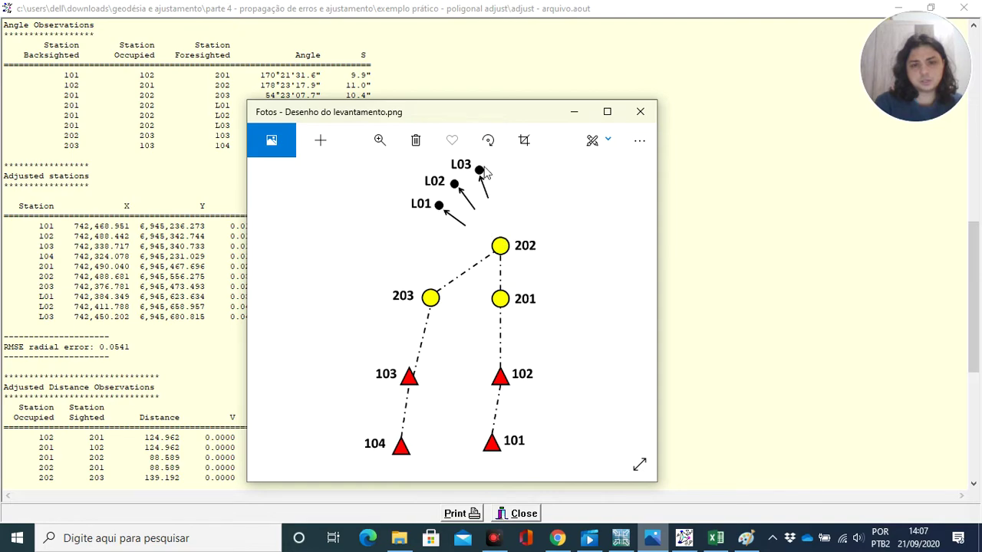
{"action": "left_click_drag", "start_coordinate": [478, 113], "coordinate": [735, 162]}
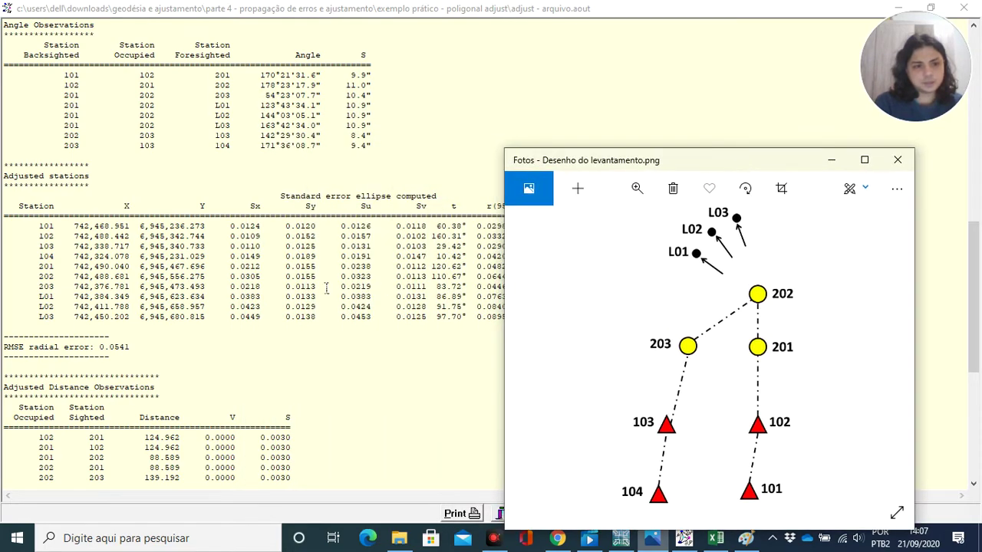
{"action": "left_click", "coordinate": [304, 290]}
{"action": "left_click_drag", "start_coordinate": [24, 272], "coordinate": [519, 327]}
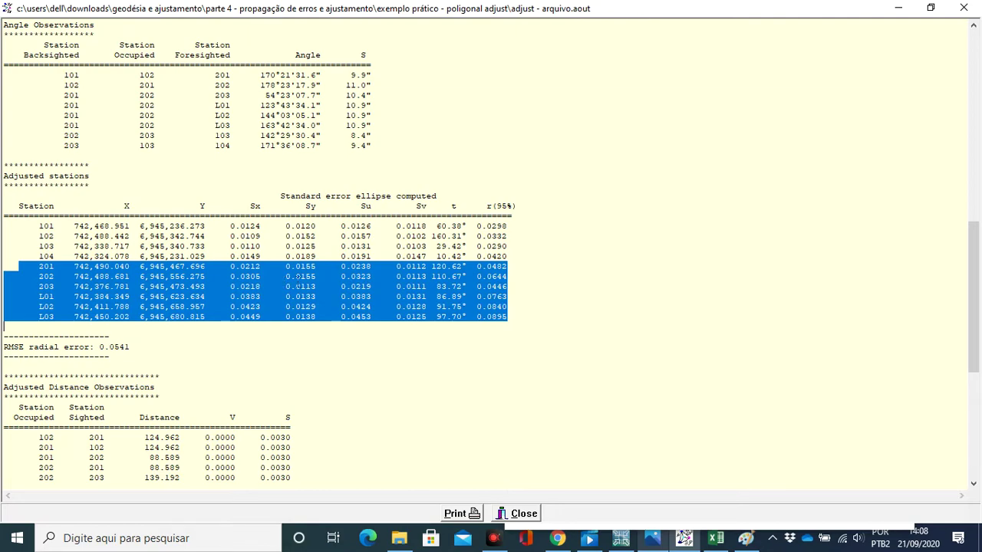
Step: Review the error ellipse values of stations 201 to L03 and examine the RMSE radial error and adjusted distance observations
{"action": "left_click", "coordinate": [493, 539]}
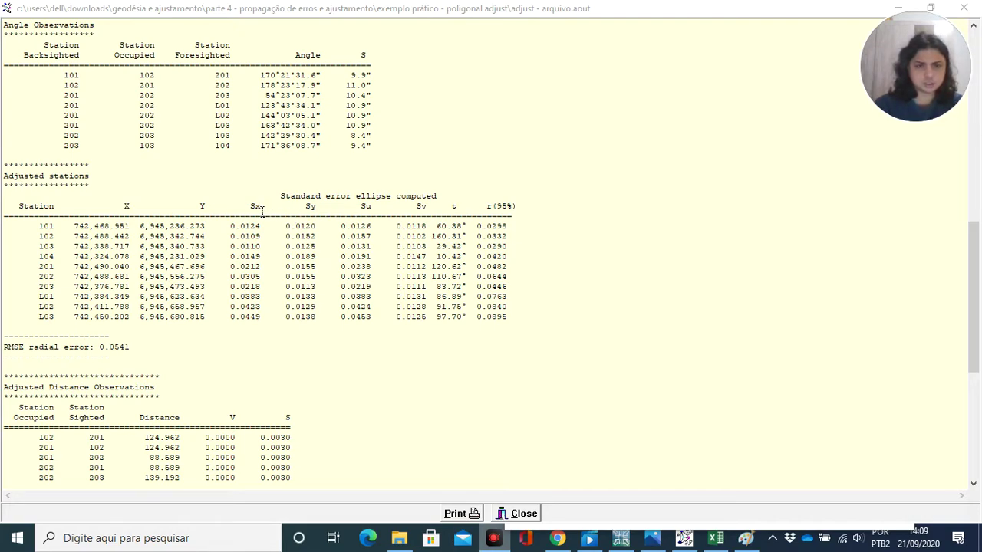
{"action": "left_click", "coordinate": [12, 272]}
{"action": "left_click_drag", "start_coordinate": [11, 272], "coordinate": [334, 329]}
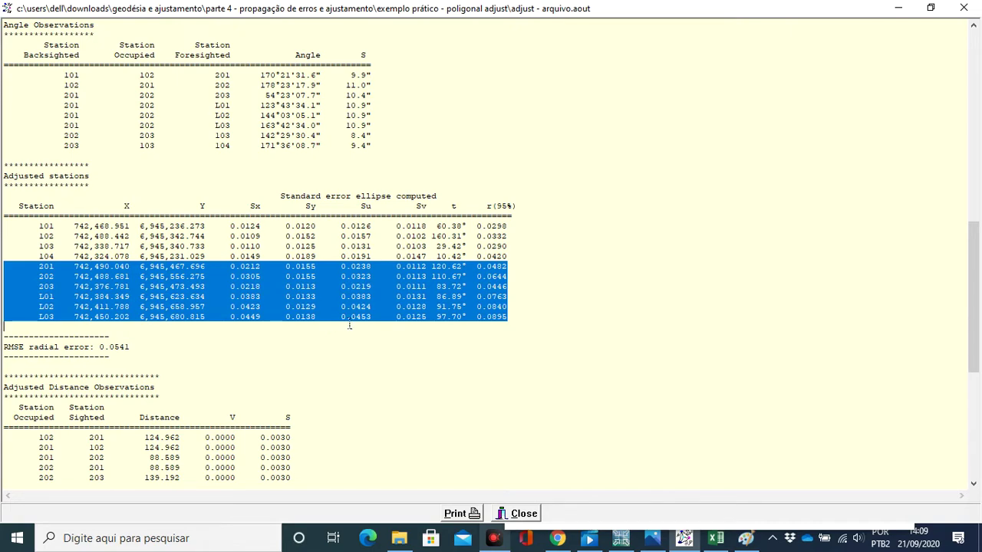
{"action": "left_click", "coordinate": [576, 305]}
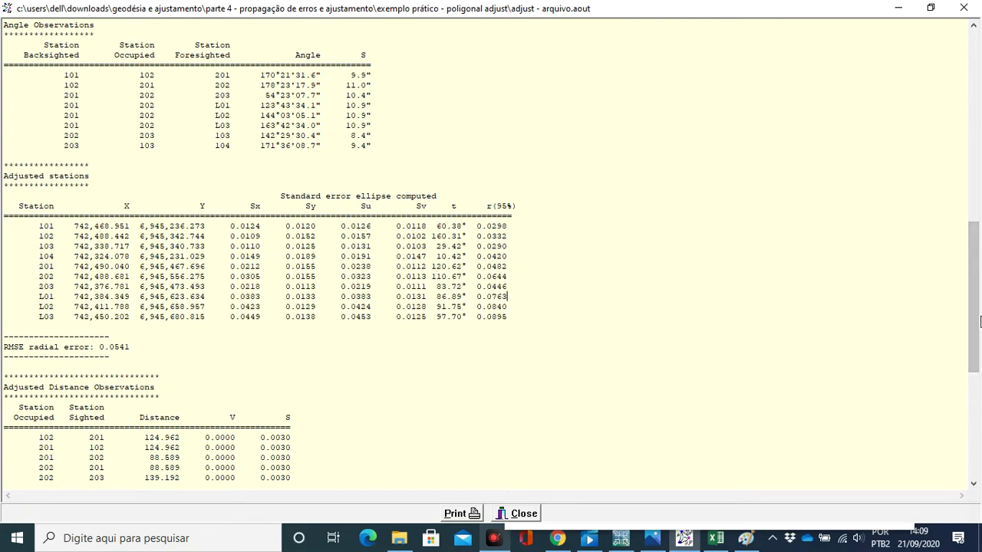
{"action": "left_click_drag", "start_coordinate": [972, 307], "coordinate": [963, 341]}
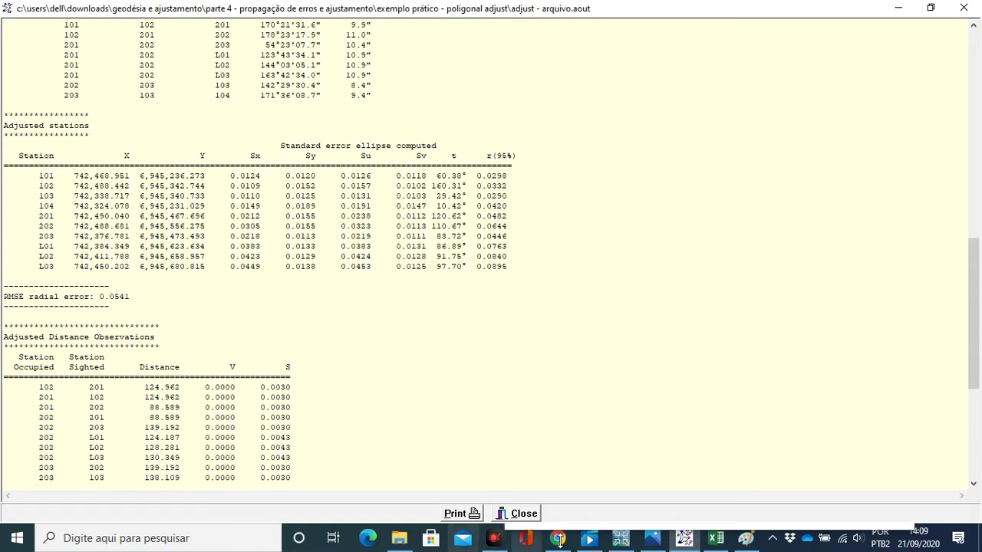
Step: Check the ellipse plot in Paint and the survey sketch image against the report, and minimise the sketch
{"action": "left_click", "coordinate": [496, 543]}
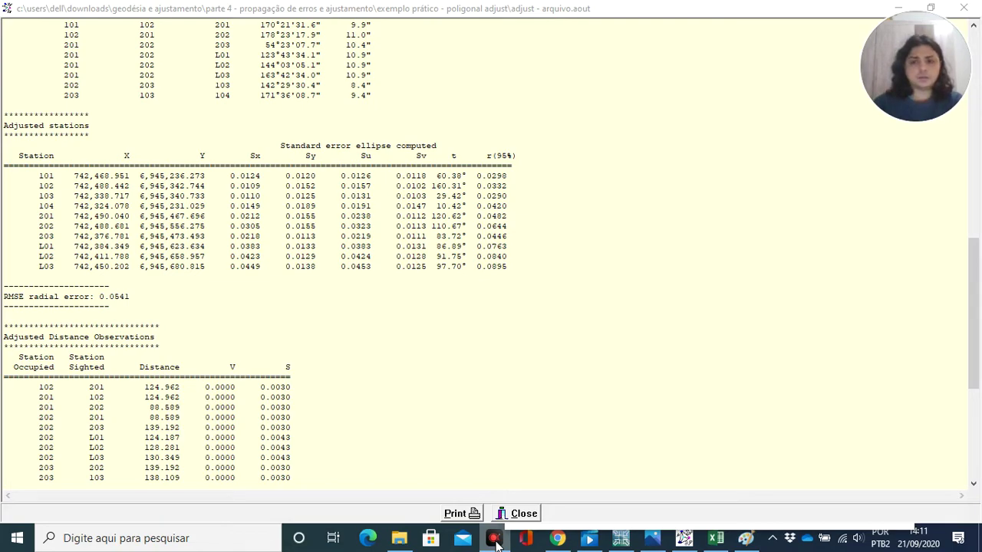
{"action": "left_click", "coordinate": [744, 539]}
{"action": "left_click", "coordinate": [745, 541]}
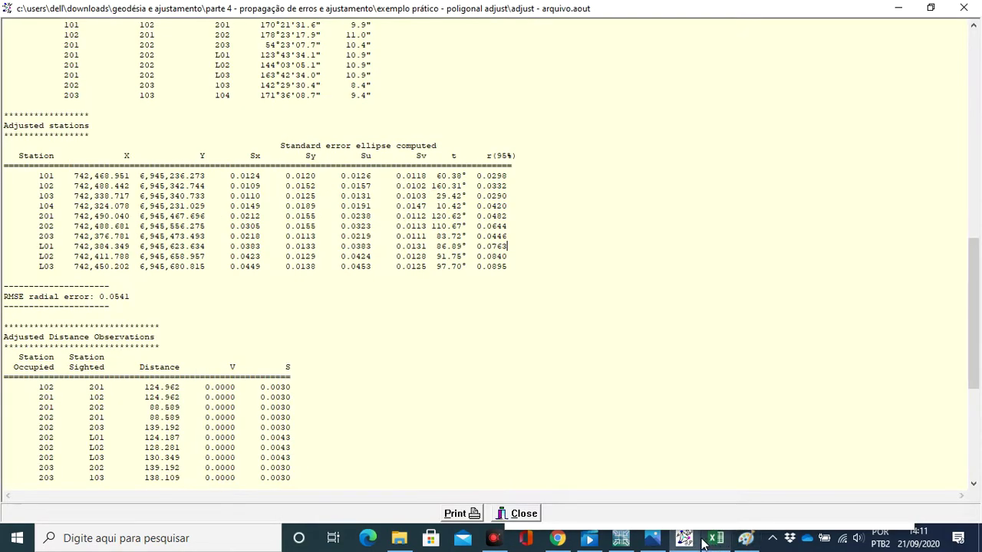
{"action": "left_click", "coordinate": [652, 539]}
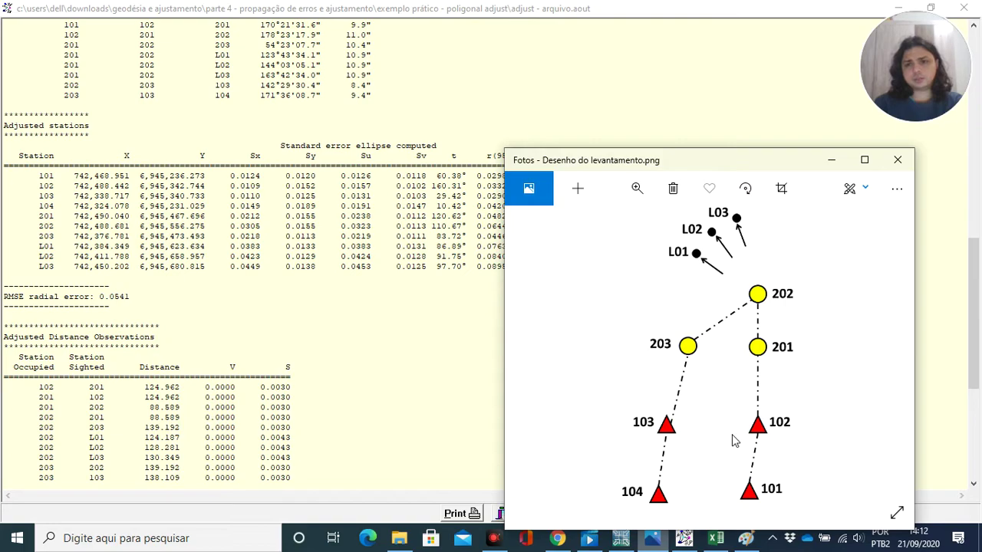
{"action": "left_click", "coordinate": [830, 163]}
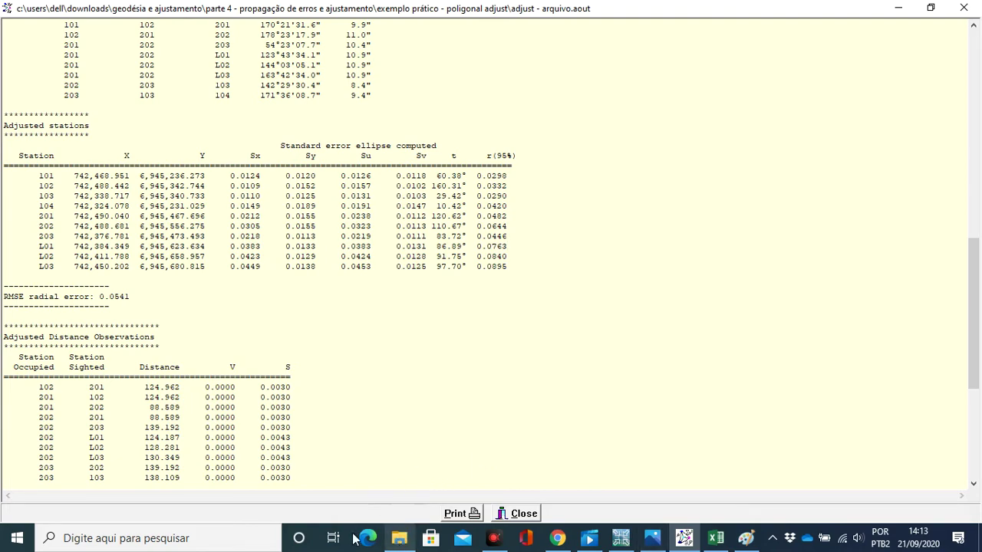
Step: Switch to File Explorer, go to the ApowerREC folder and open the video file FIM
{"action": "left_click", "coordinate": [399, 537]}
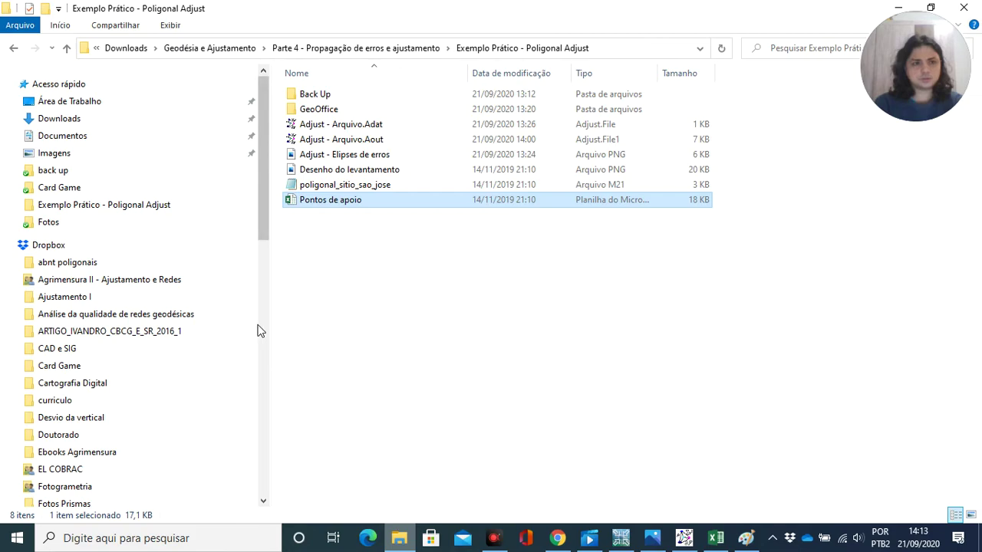
{"action": "left_click", "coordinate": [12, 46]}
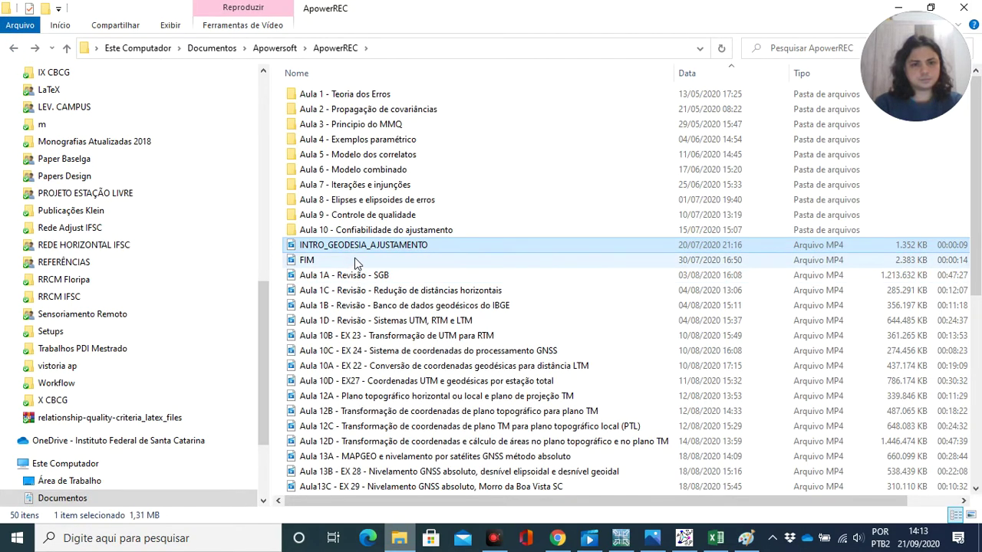
{"action": "left_click", "coordinate": [355, 263]}
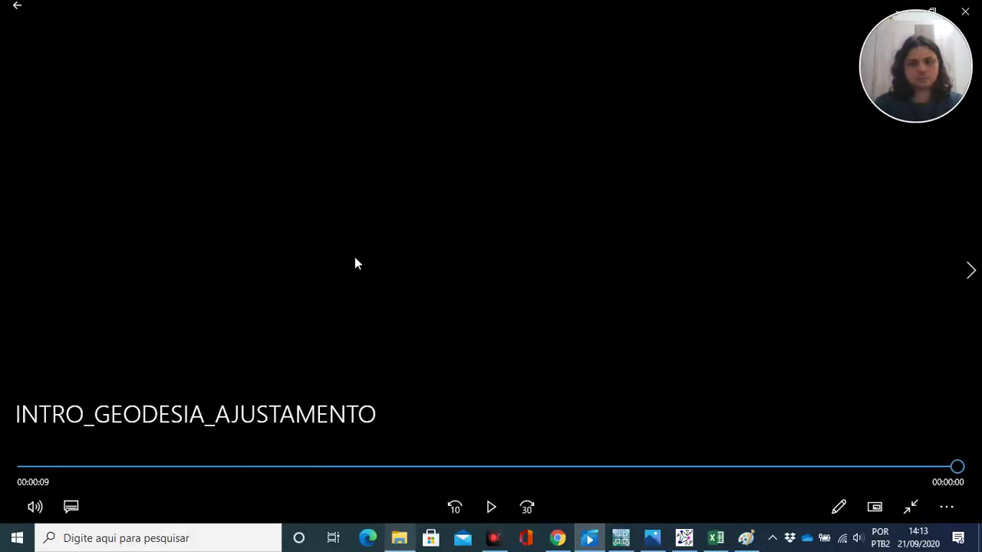